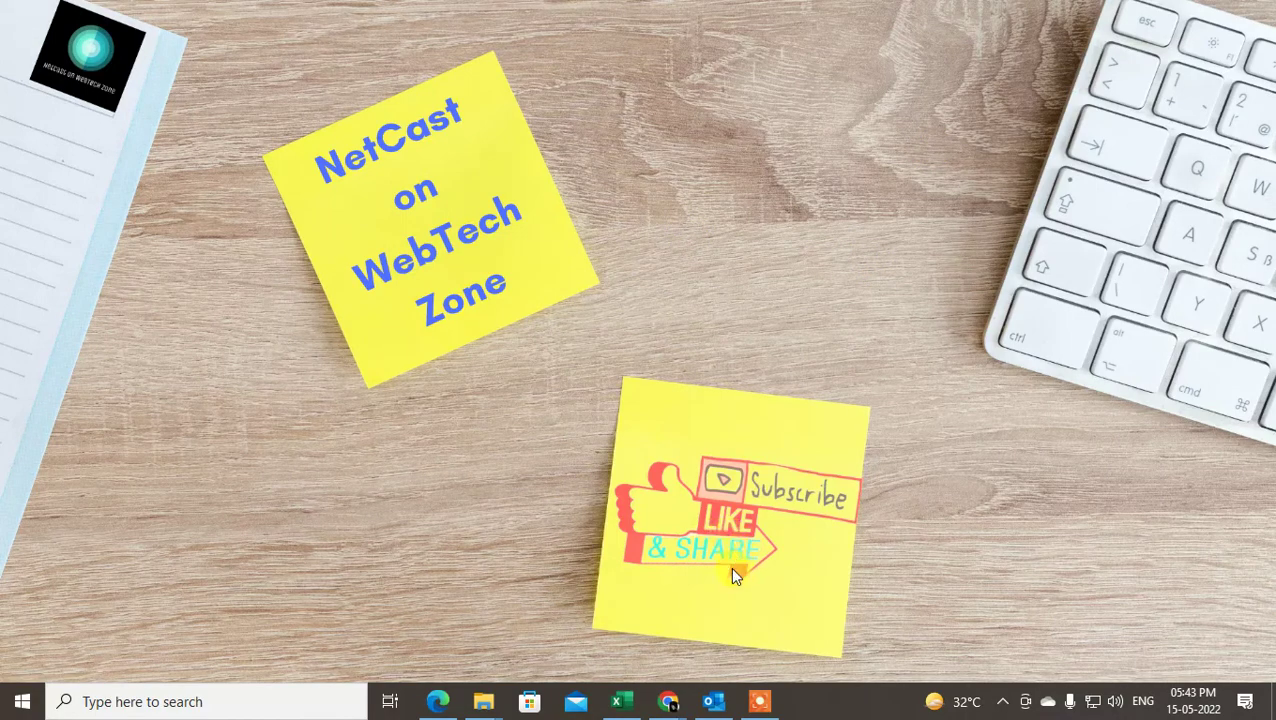
Step: Restore the minimized 'Outlook Data File - Outlook' window from the taskbar
left_click(718, 702)
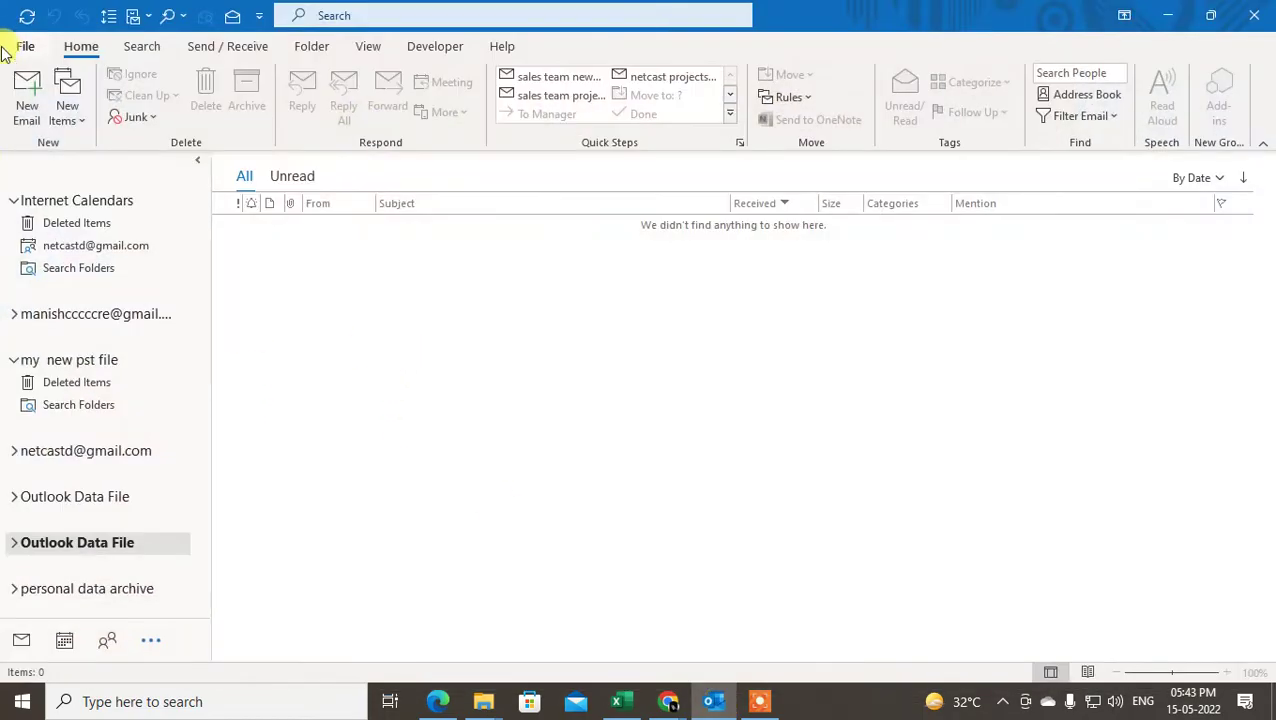
Step: Launch the Import/Export wizard from File > Open & Export
left_click(25, 45)
left_click(23, 38)
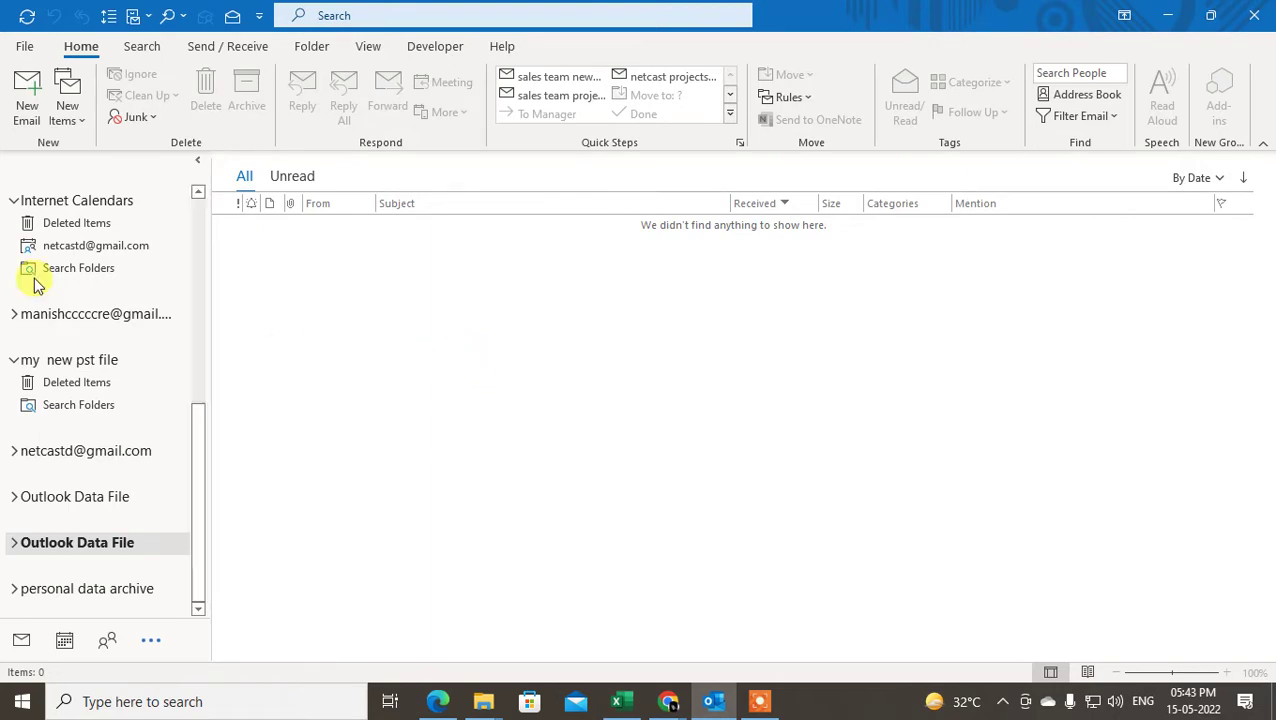
left_click(25, 52)
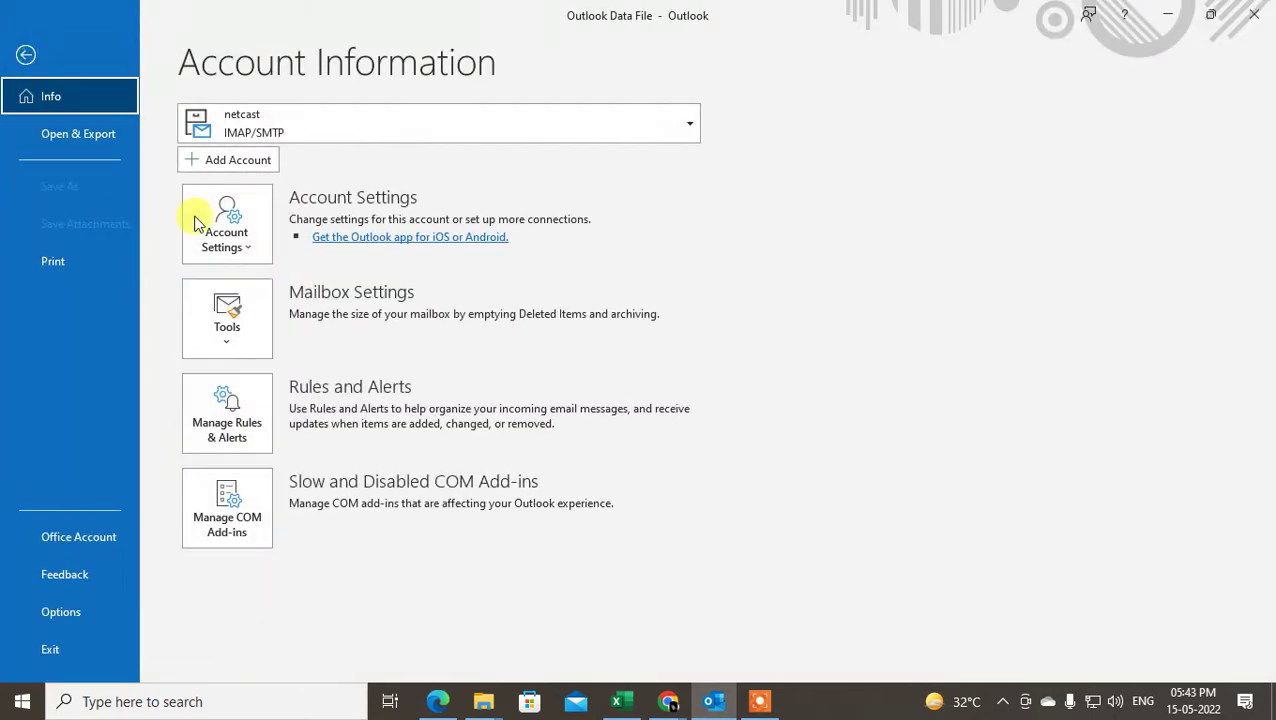
left_click(96, 142)
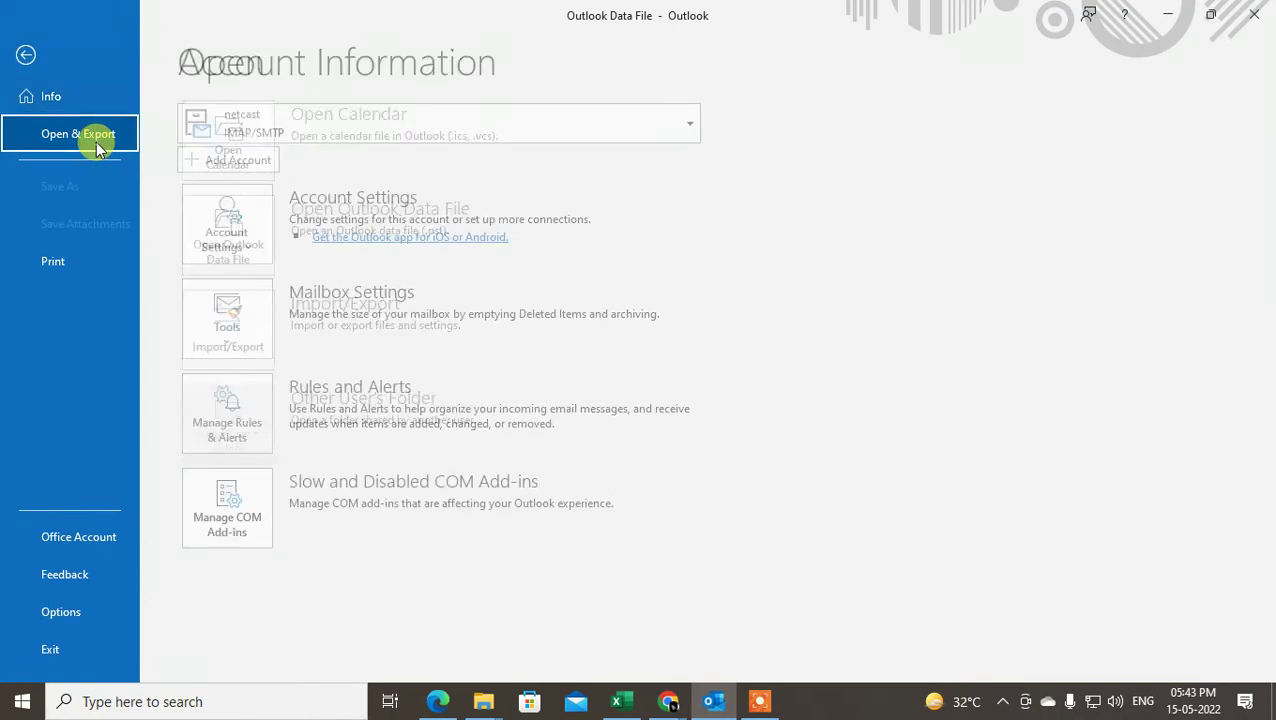
left_click(250, 345)
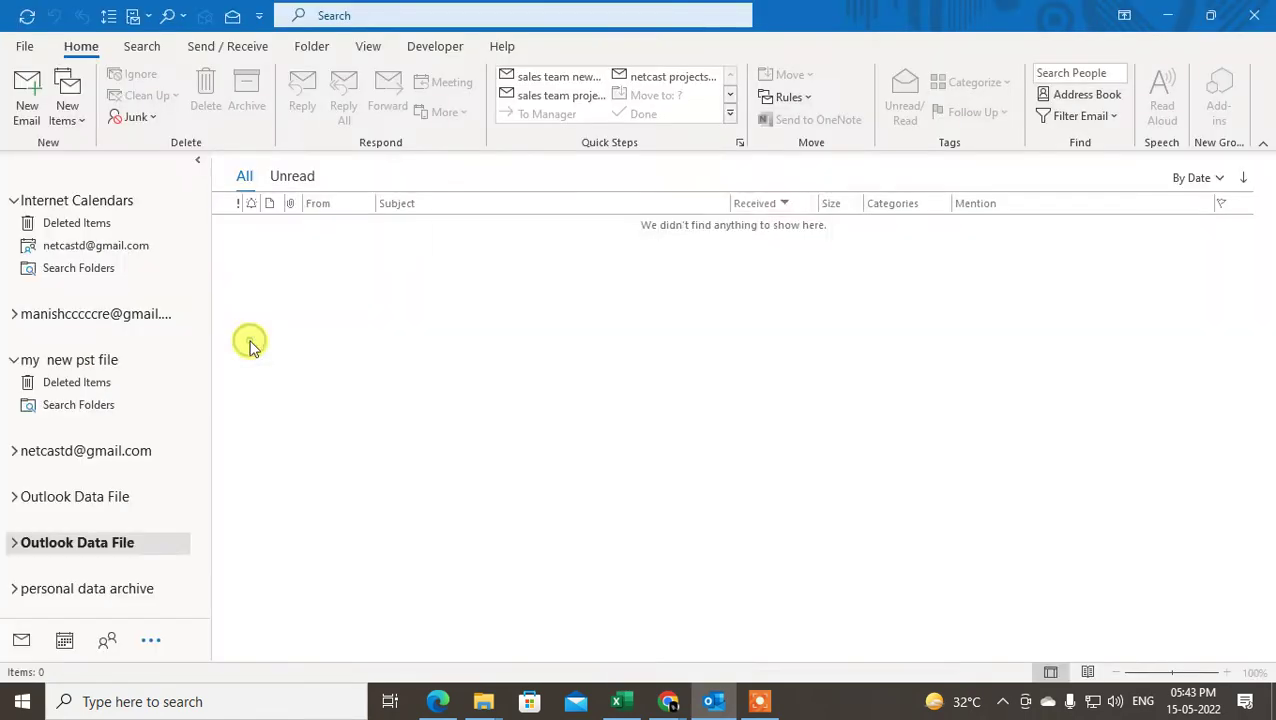
Step: Choose Export to a file with Outlook Data File (.pst) as the file type
left_click(592, 262)
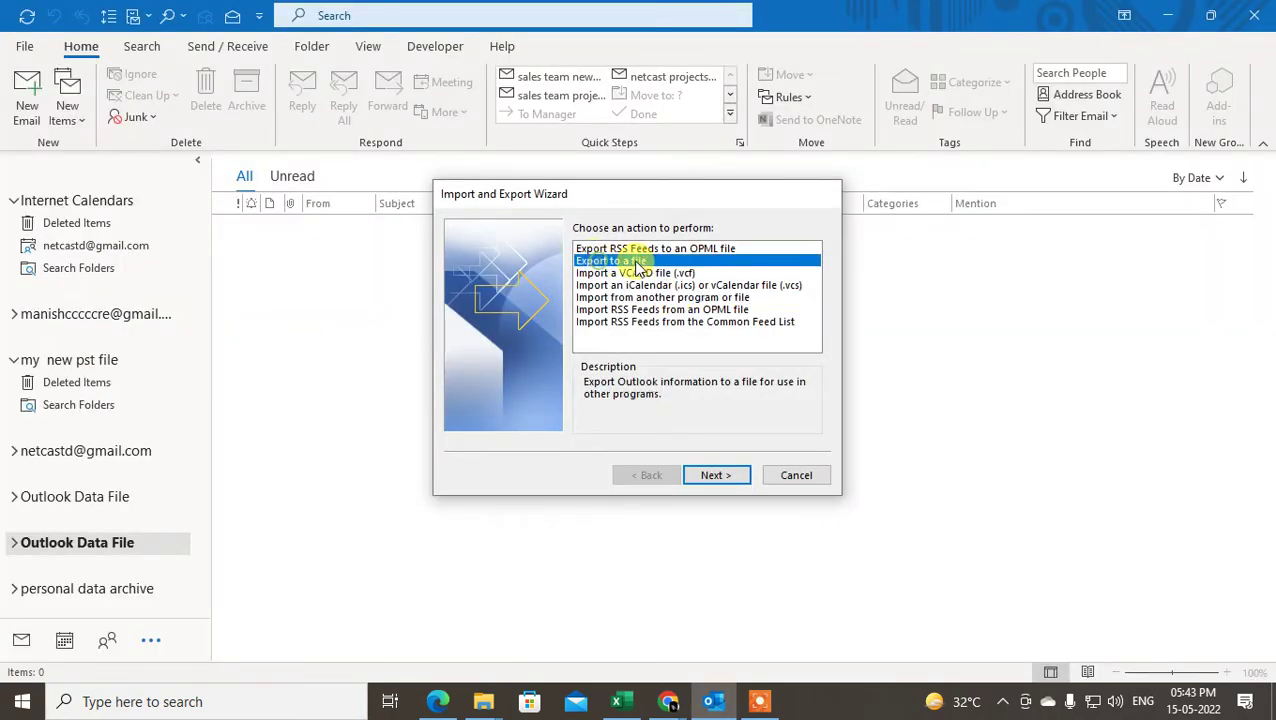
left_click(710, 476)
left_click(641, 261)
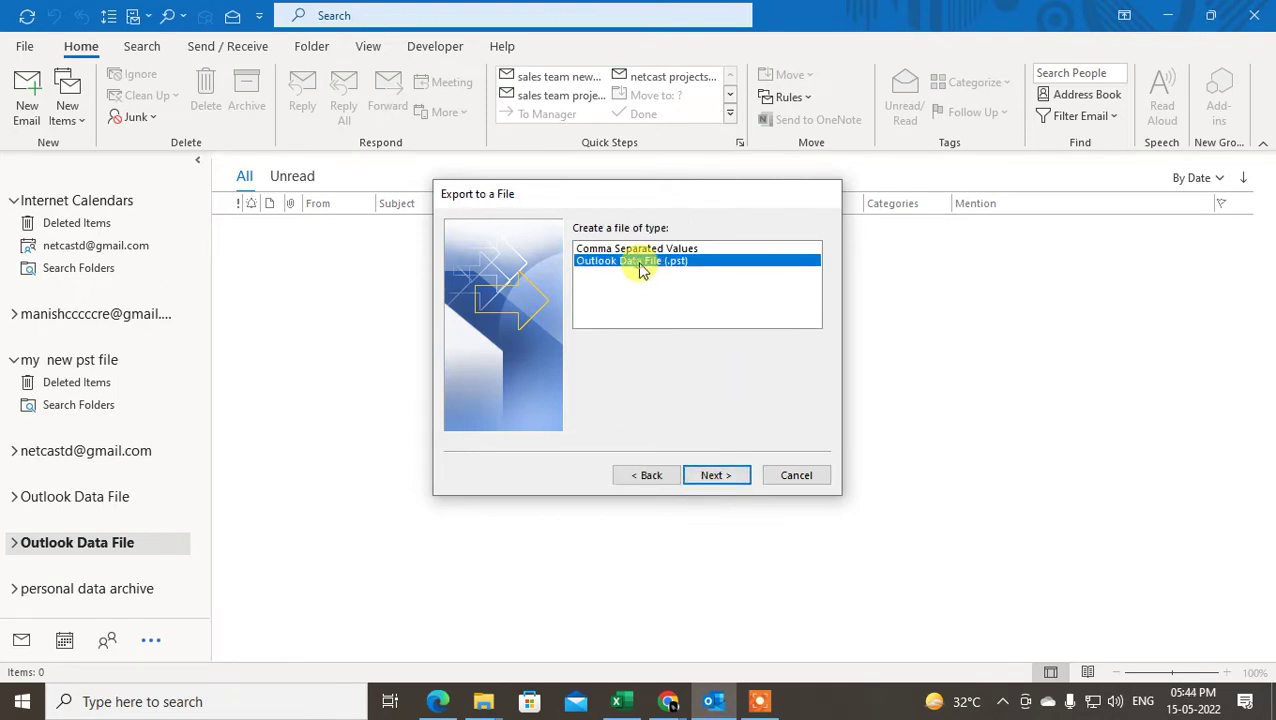
left_click(715, 476)
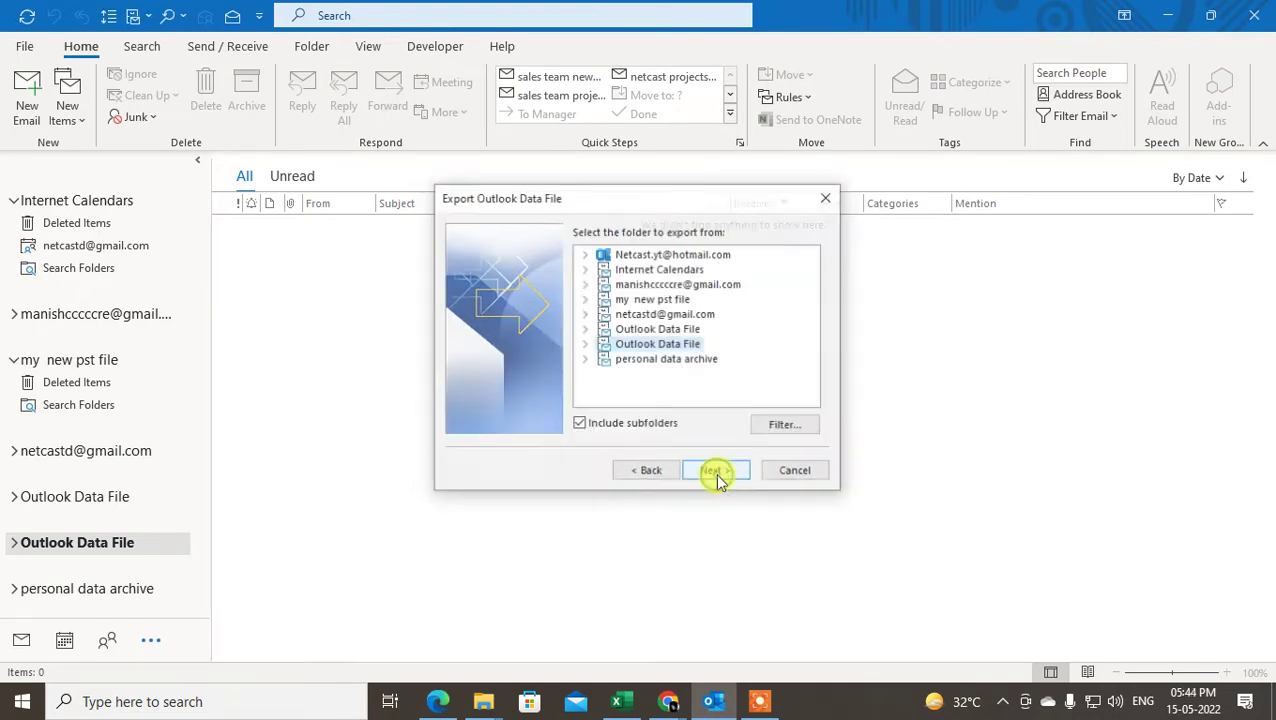
Step: Select the Gmail account as the folder to export and expand it, subfolders included
left_click(680, 255)
left_click(670, 346)
left_click(660, 359)
left_click(663, 344)
left_click(672, 359)
left_click(661, 329)
left_click(662, 344)
left_click(660, 316)
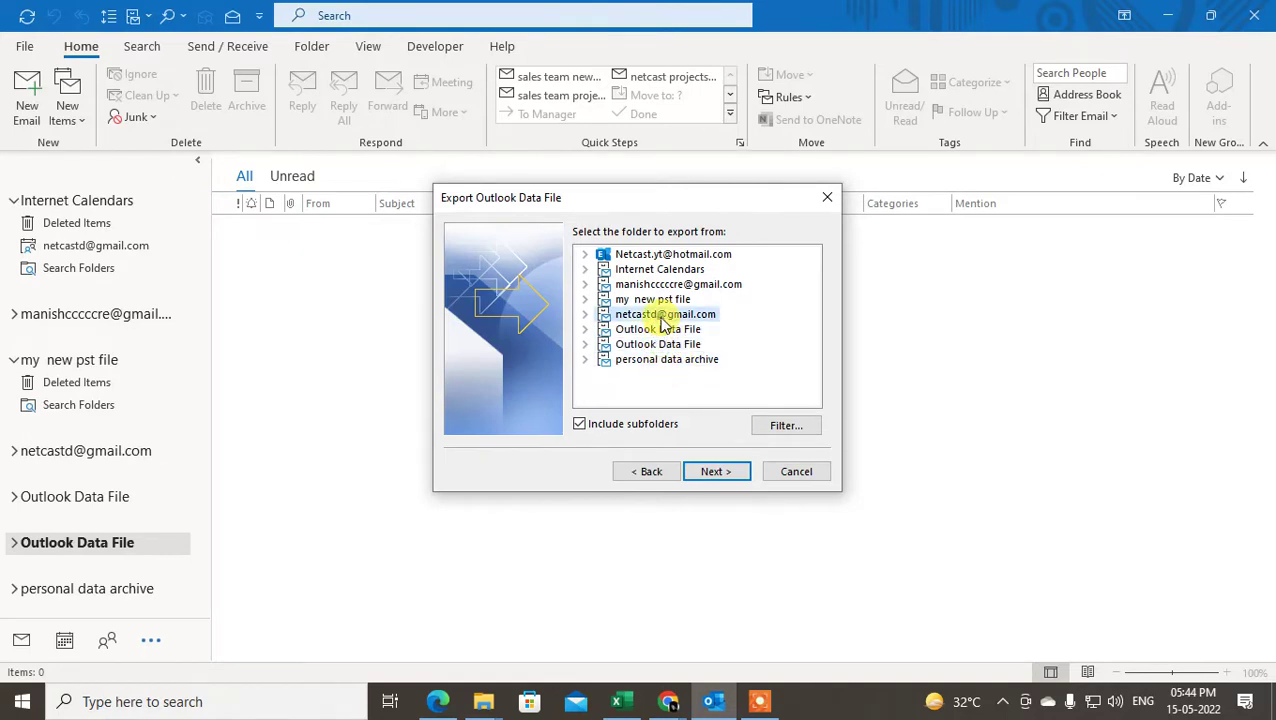
left_click(672, 254)
left_click(668, 316)
left_click(665, 285)
left_click(677, 258)
left_click(697, 315)
left_click(585, 315)
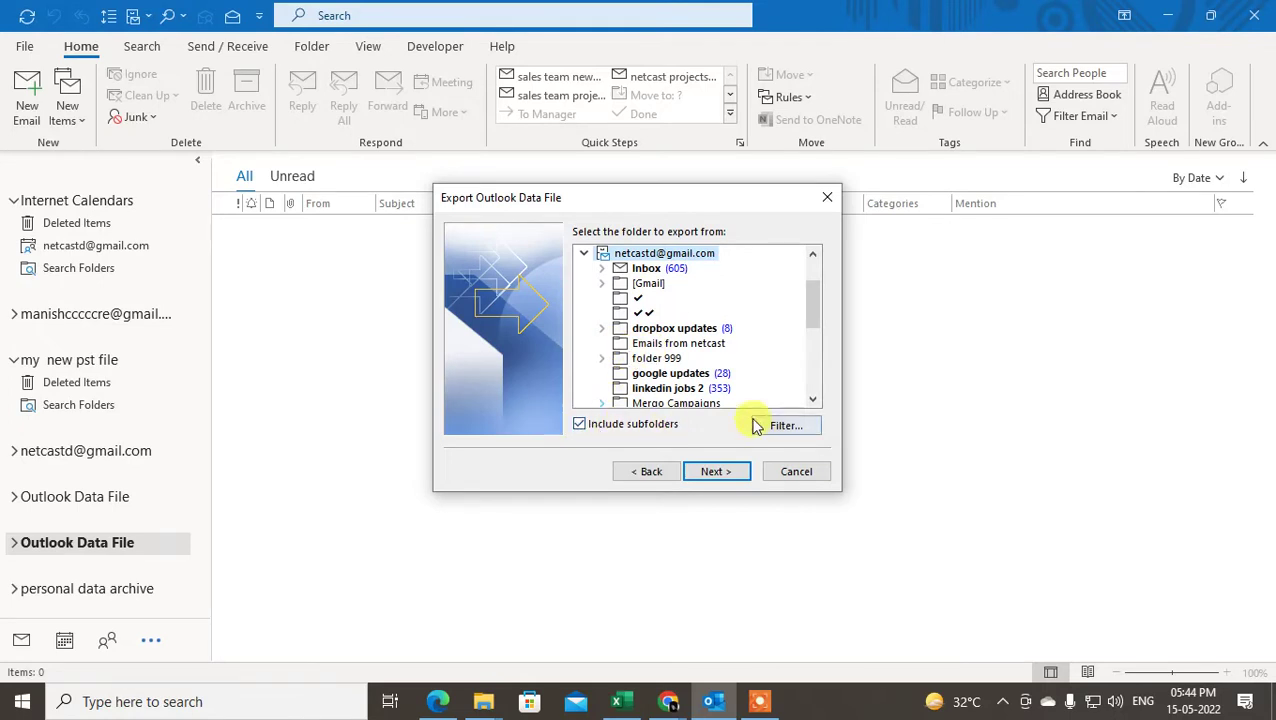
Step: Save the backup as 'pernsonal folder backup' in Documents and run the export
left_click(714, 472)
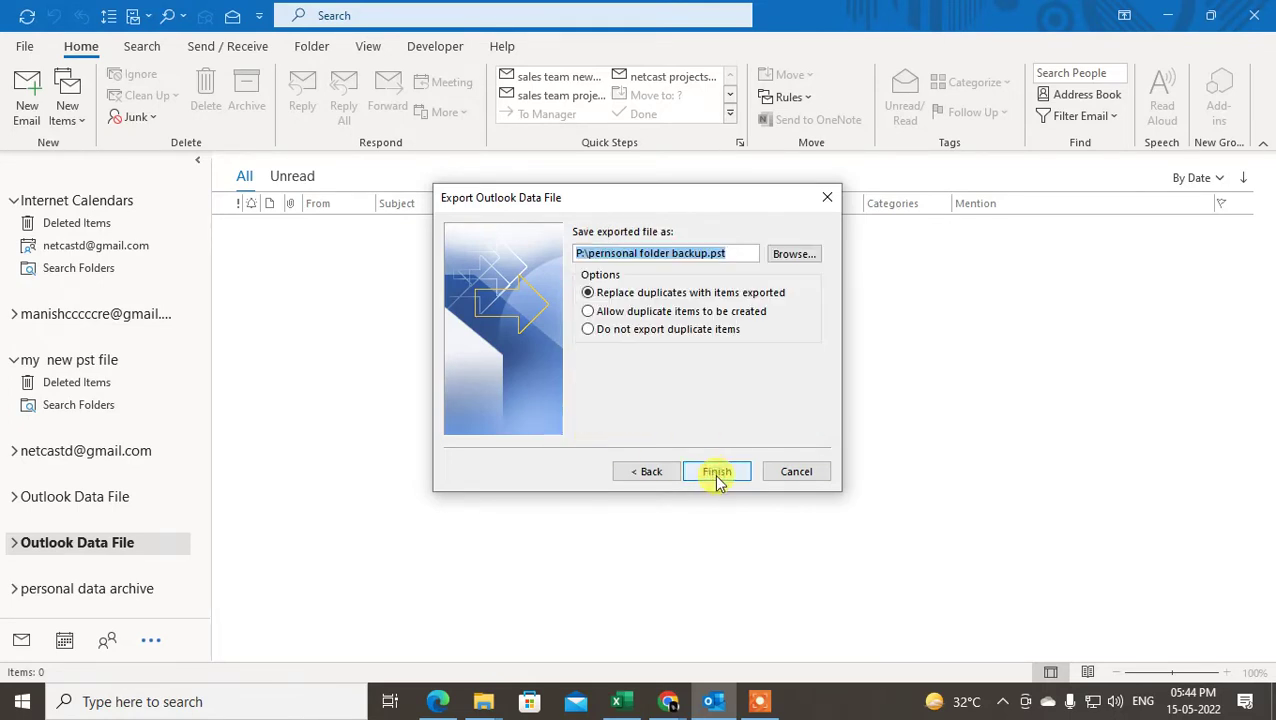
left_click(622, 256)
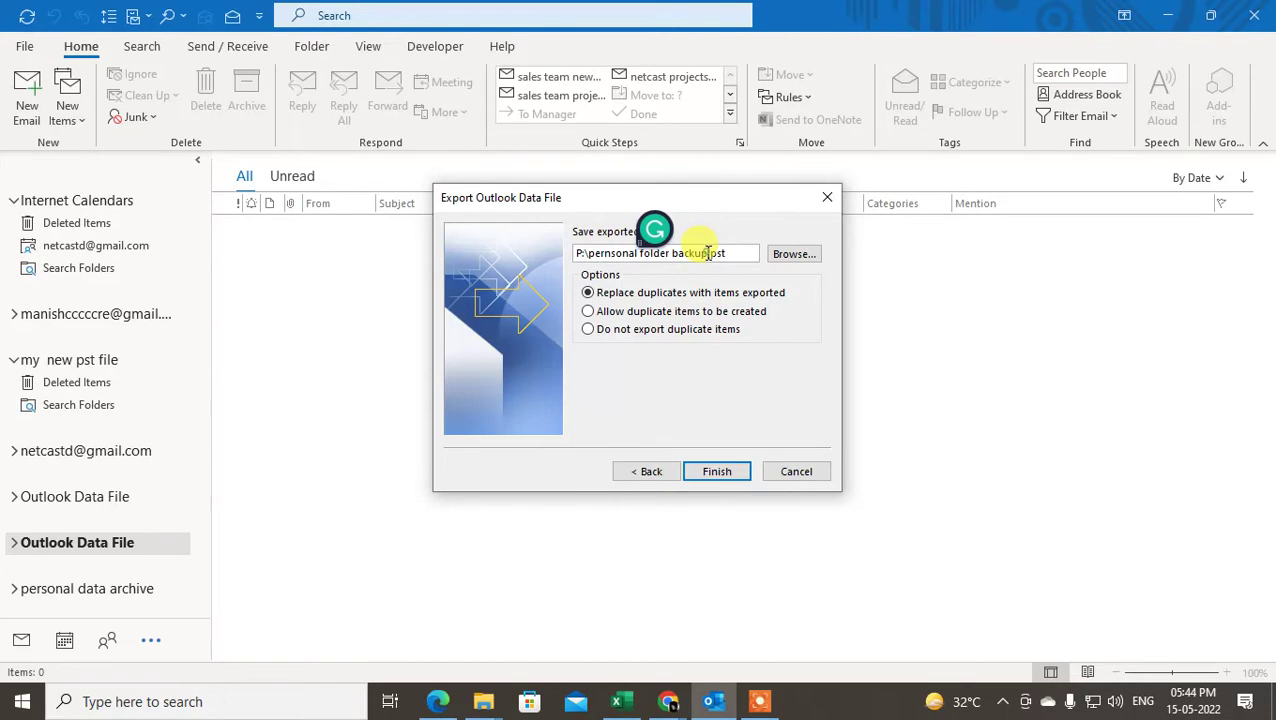
left_click(793, 254)
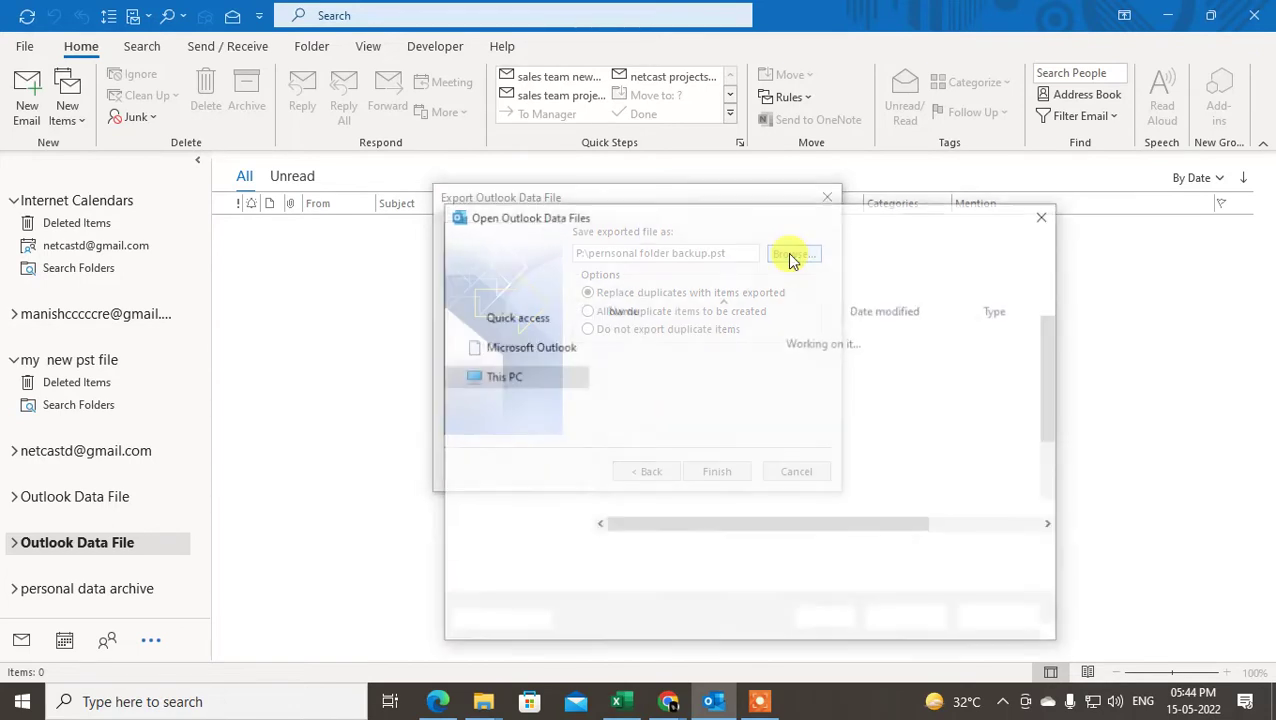
left_click(520, 356)
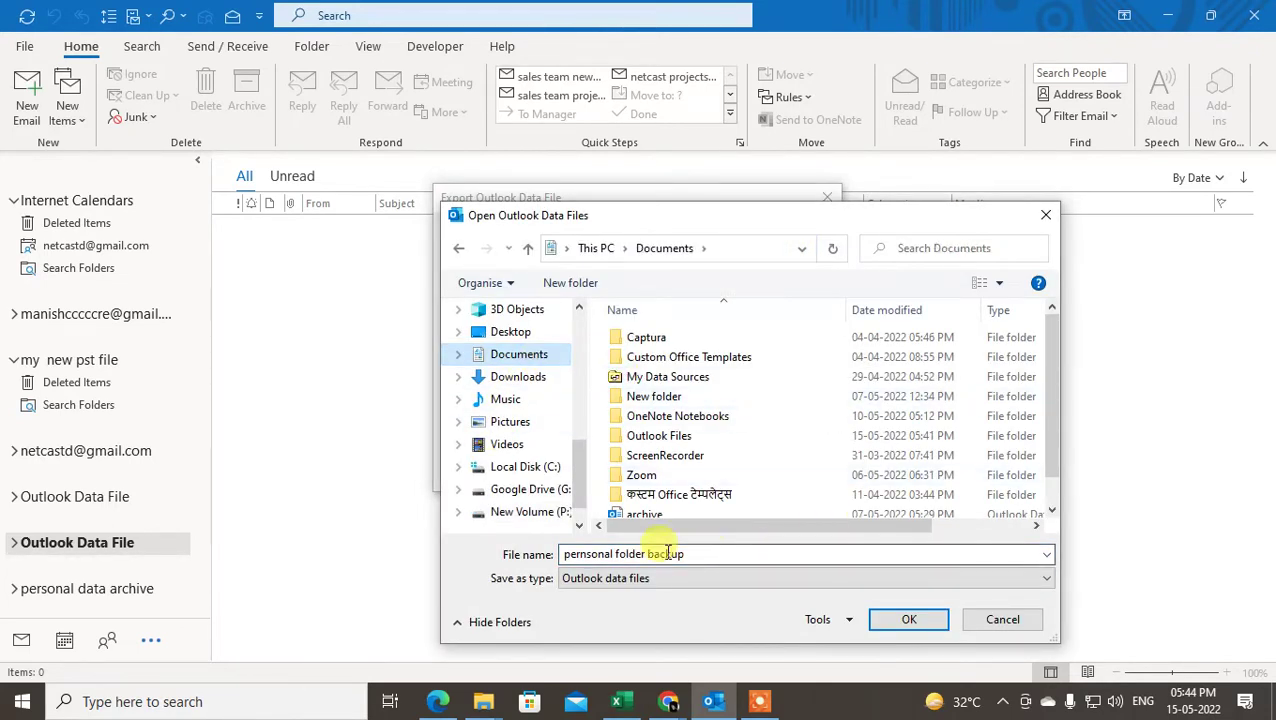
scroll(1060, 372, "down", 1)
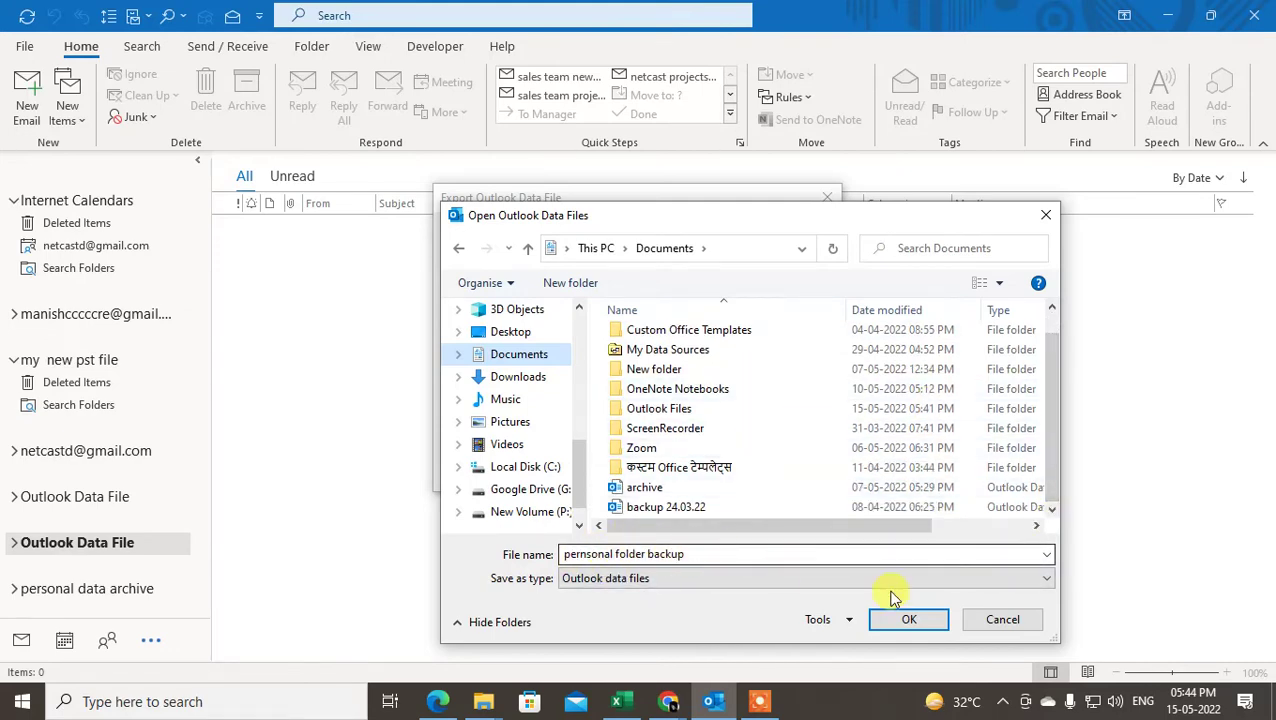
left_click(912, 619)
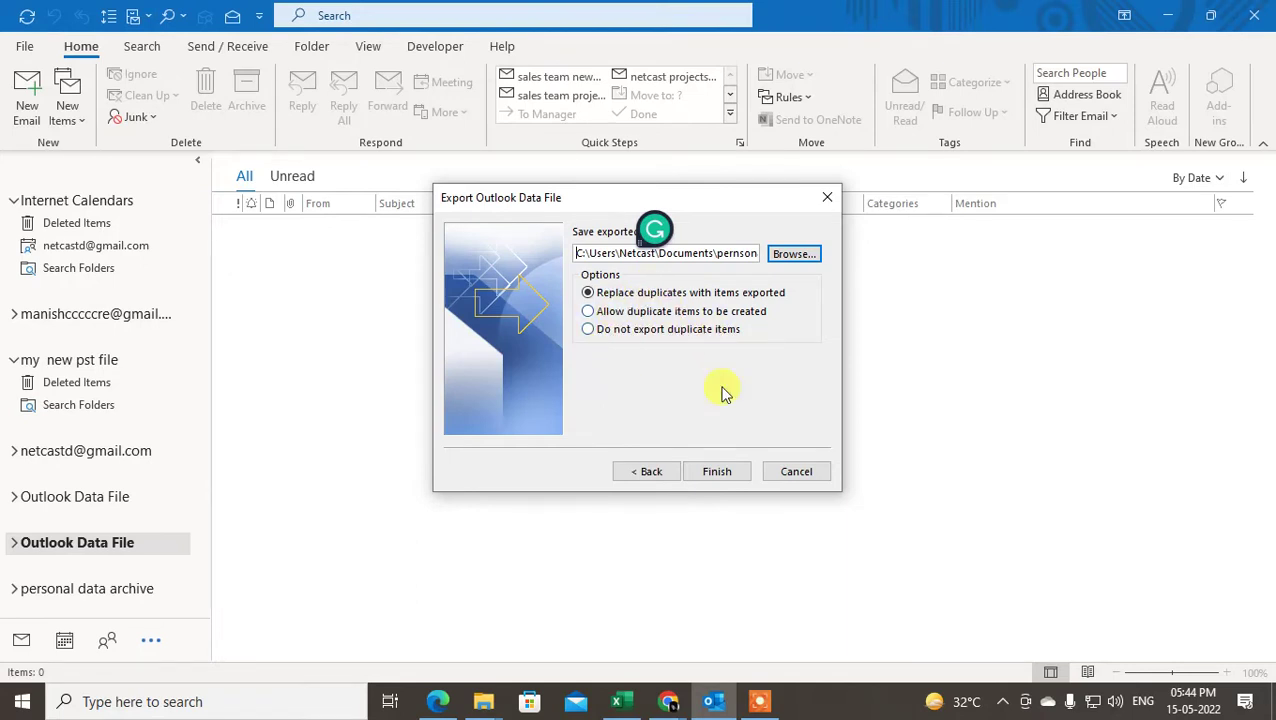
left_click(720, 472)
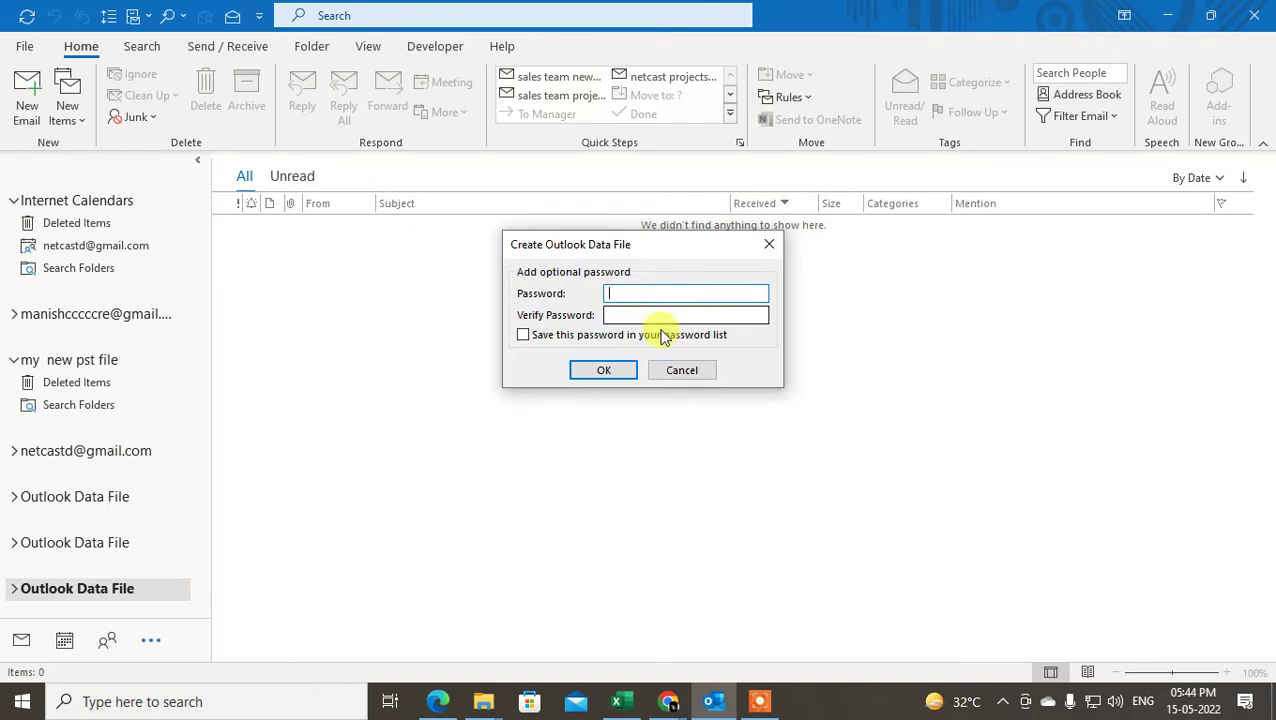
Step: Create the backup data file without a password and expand the first Outlook Data File's folders
left_click(605, 371)
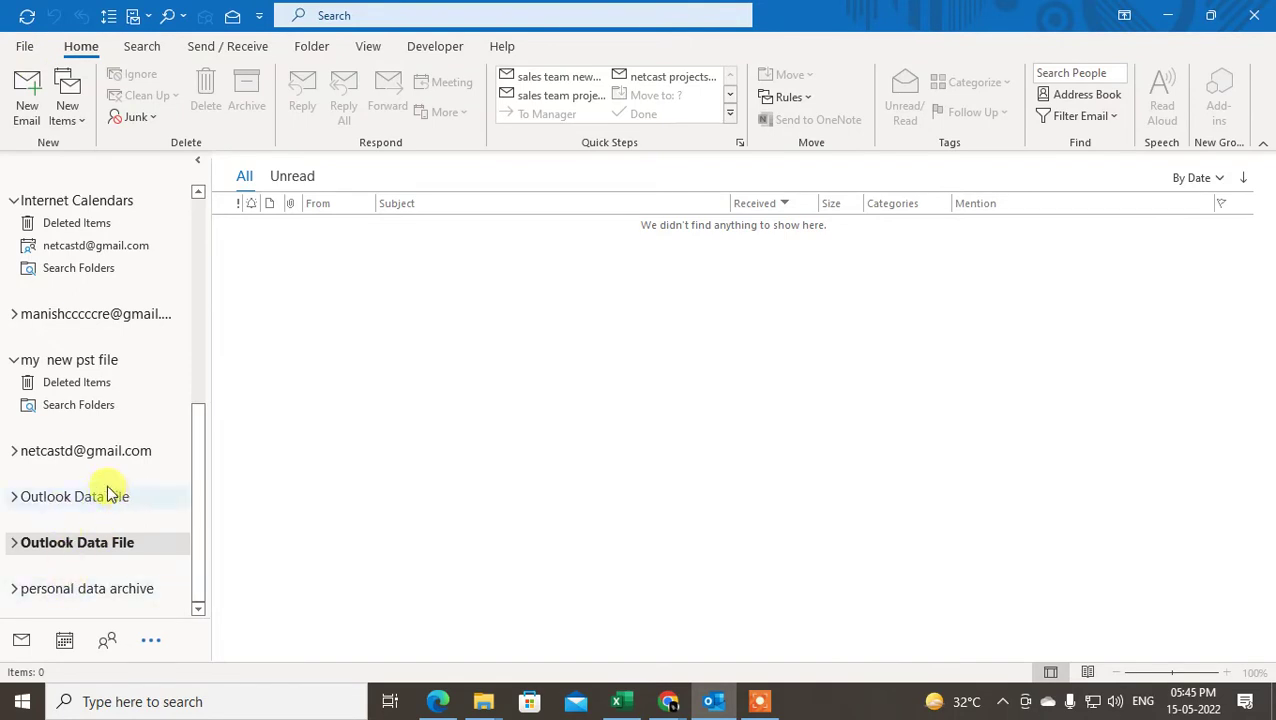
left_click(24, 500)
left_click(15, 497)
scroll(77, 558, "down", 5)
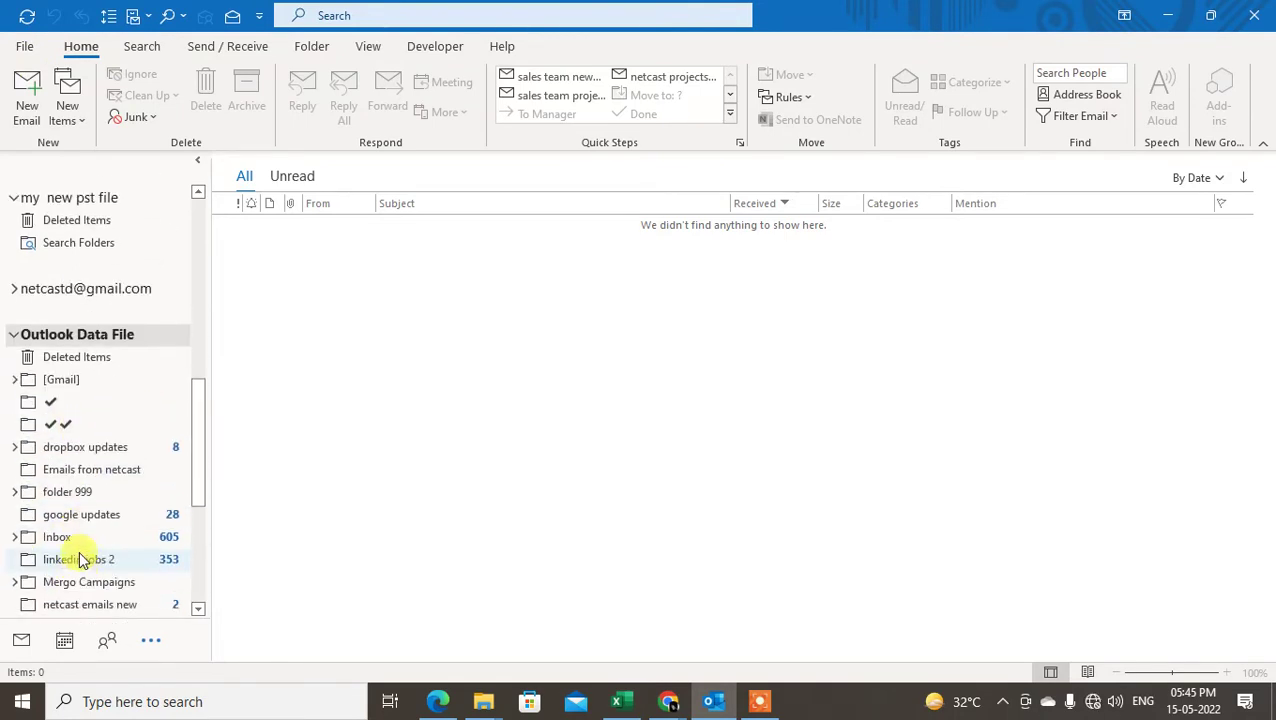
scroll(77, 553, "down", 3)
scroll(77, 553, "up", 10)
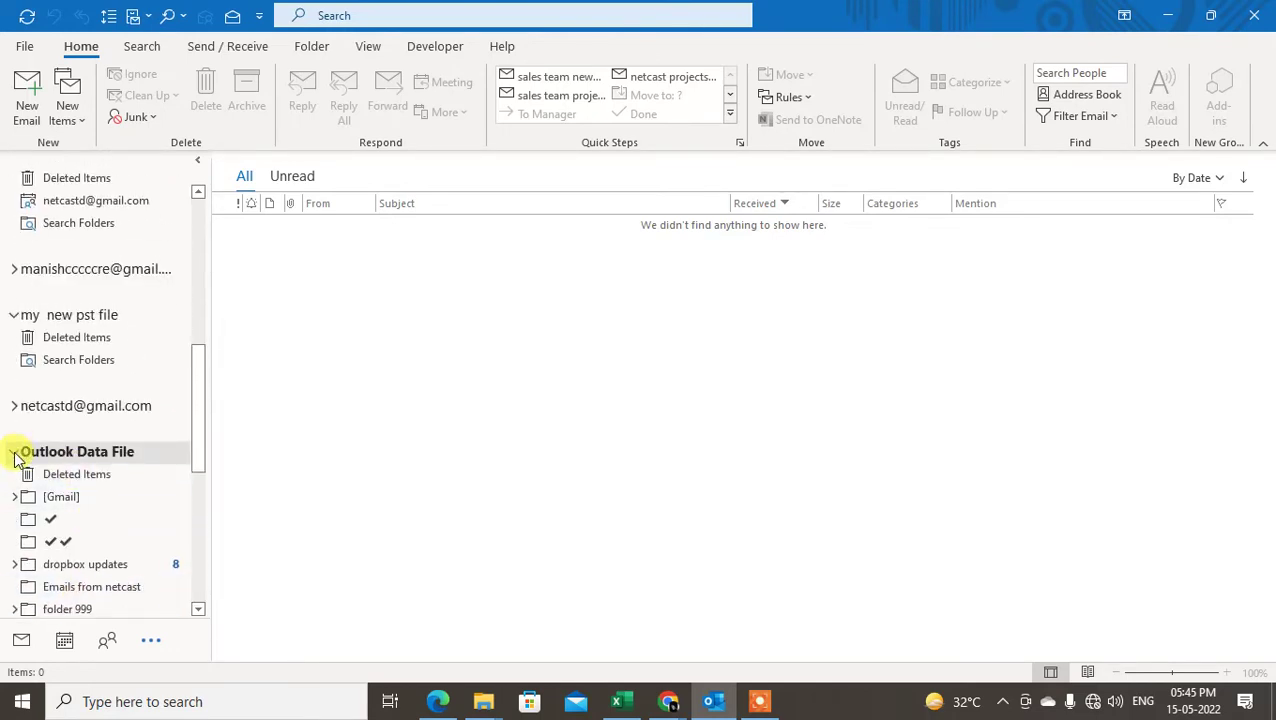
Step: Collapse, re-expand and review the first Outlook Data File, then collapse it again
left_click(14, 452)
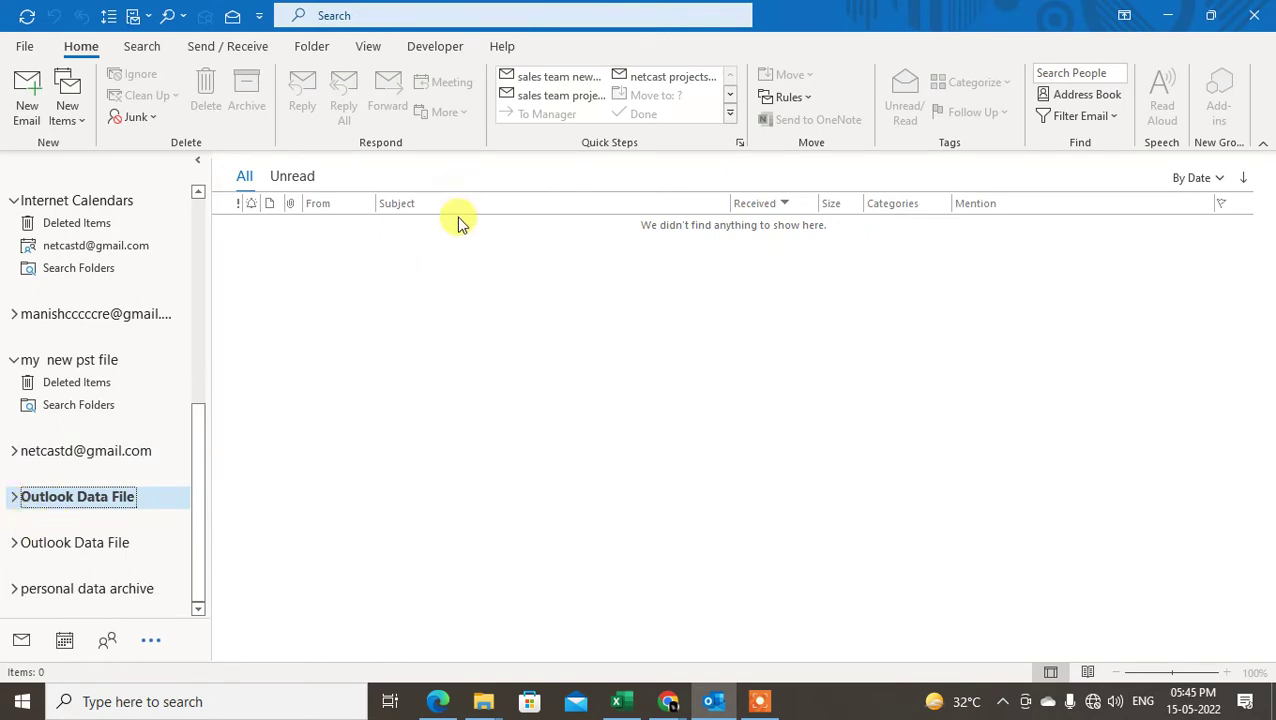
left_click(16, 497)
scroll(42, 545, "down", 2)
scroll(80, 530, "down", 8)
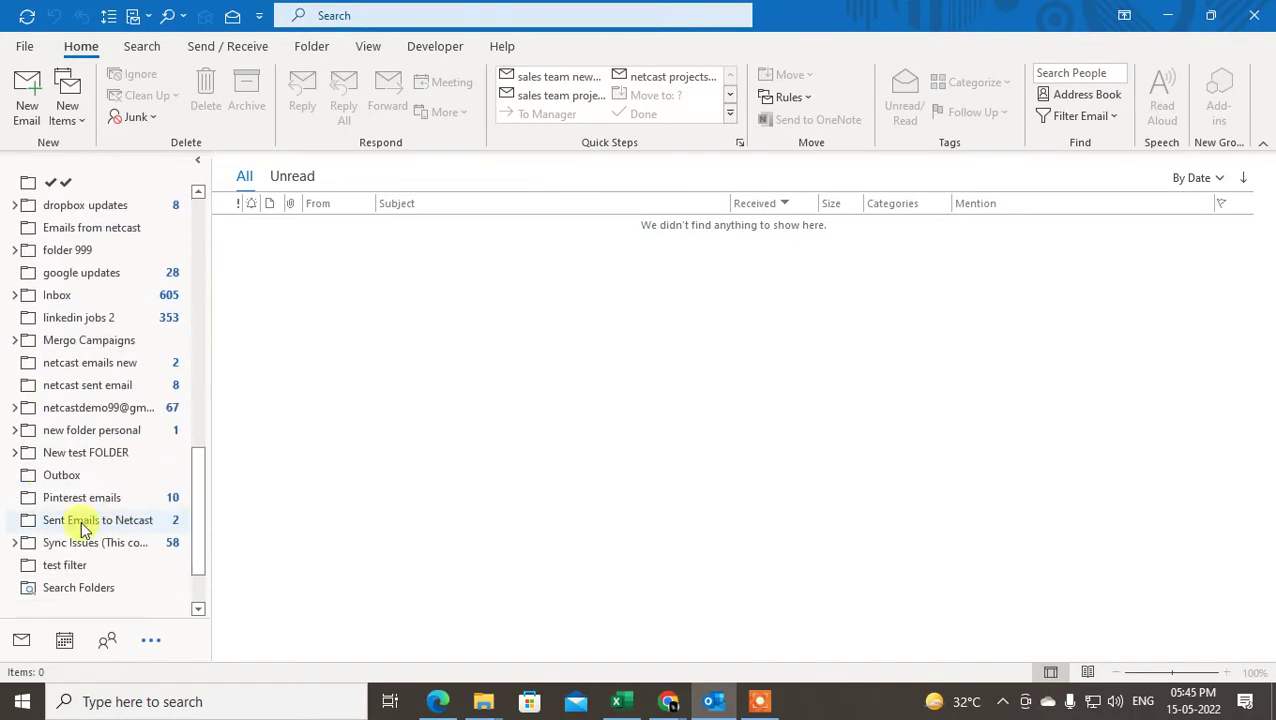
scroll(40, 450, "up", 6)
left_click(14, 273)
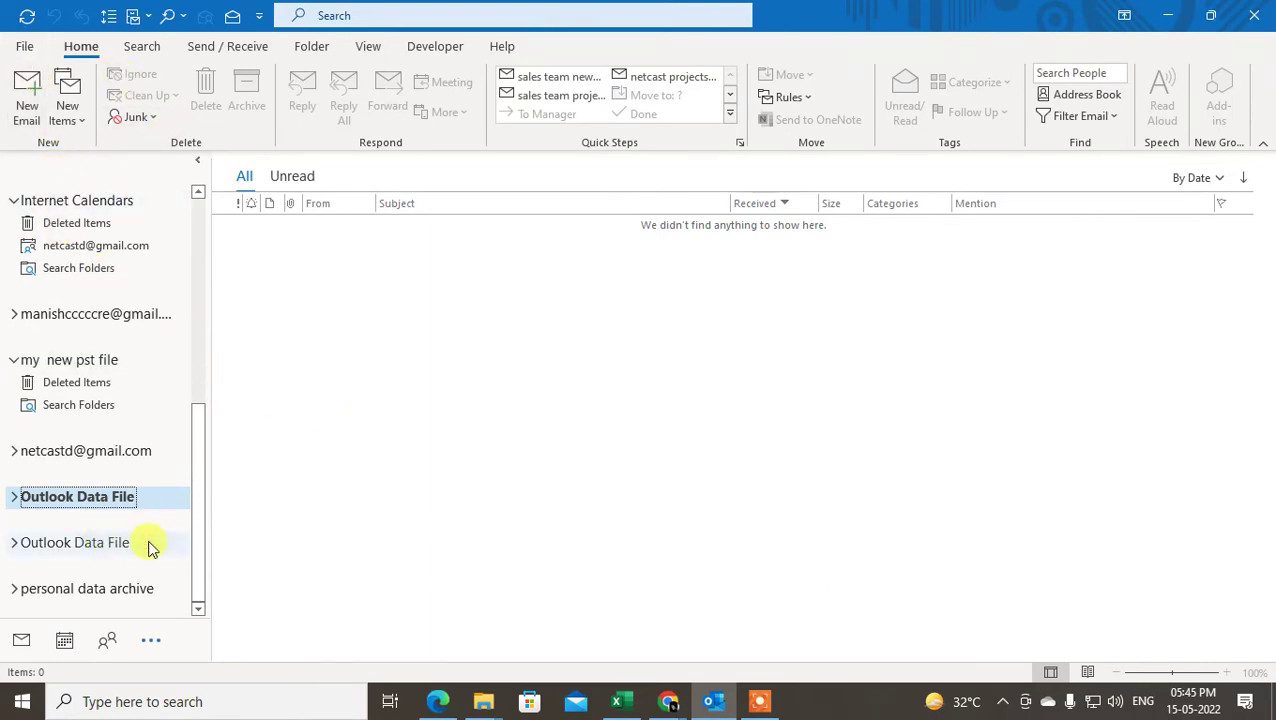
Step: Open the 'personal data archive' file via Open Outlook Data File
left_click(25, 48)
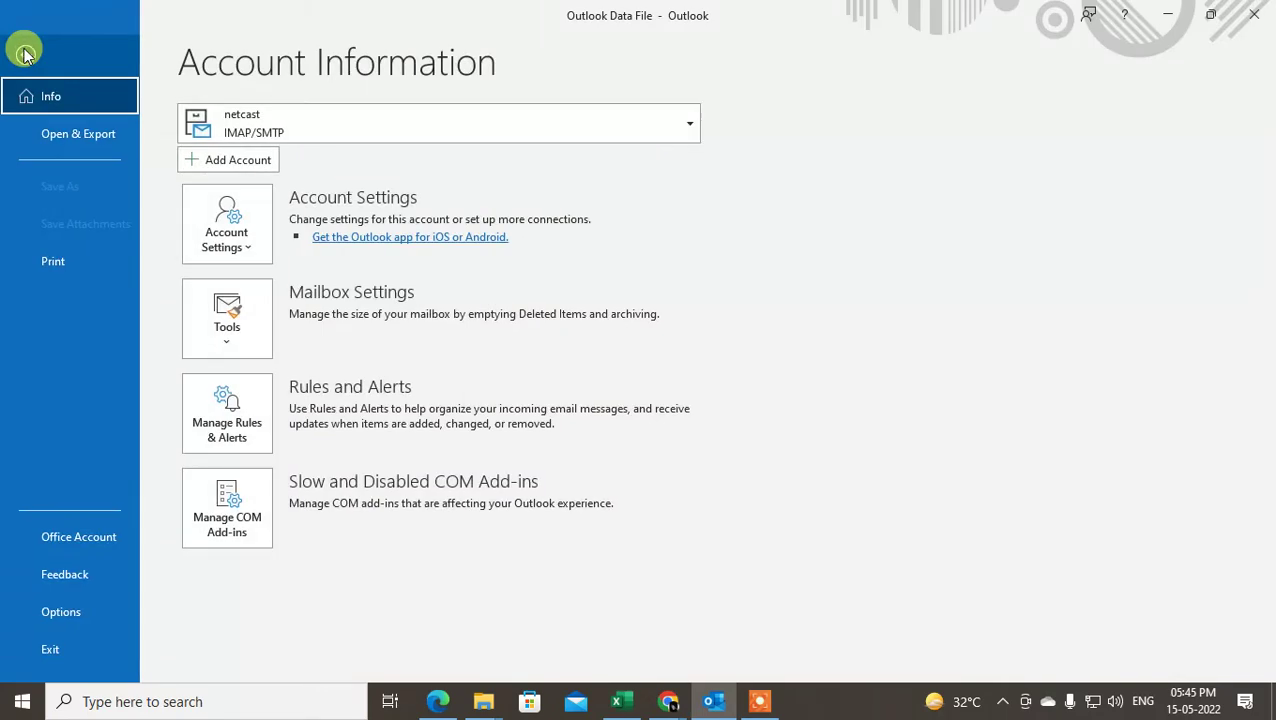
left_click(63, 146)
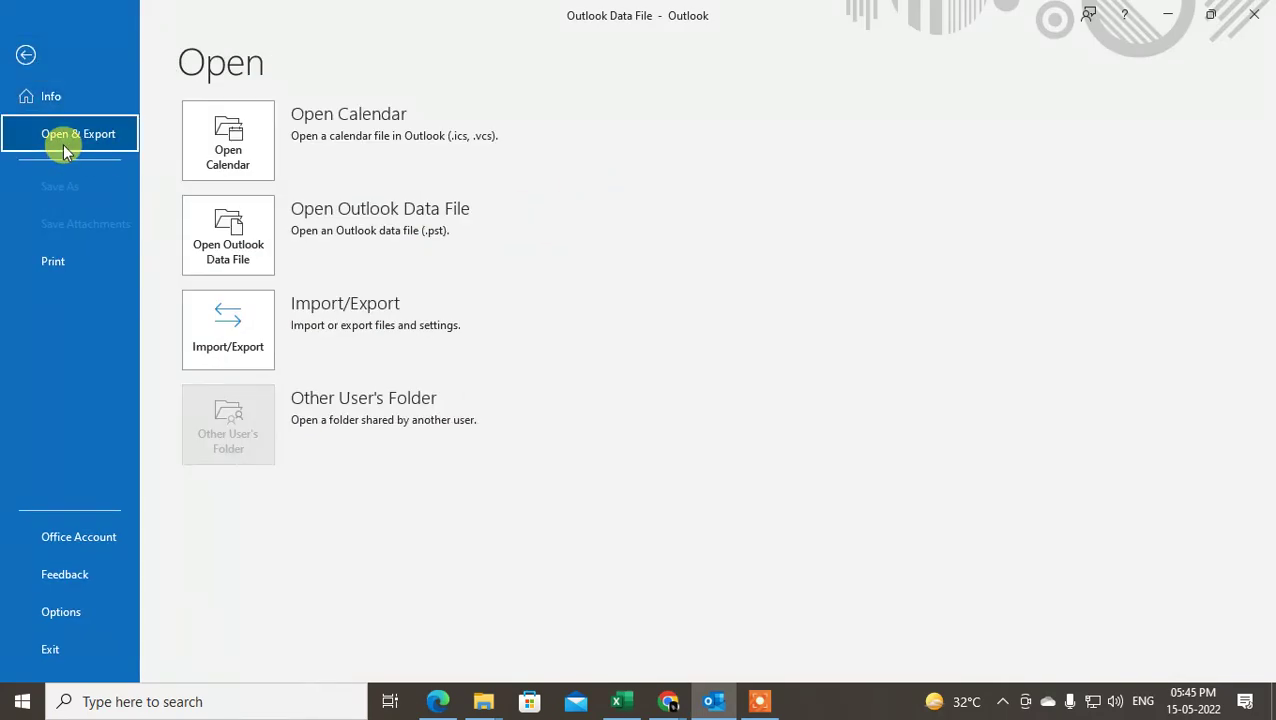
left_click(228, 249)
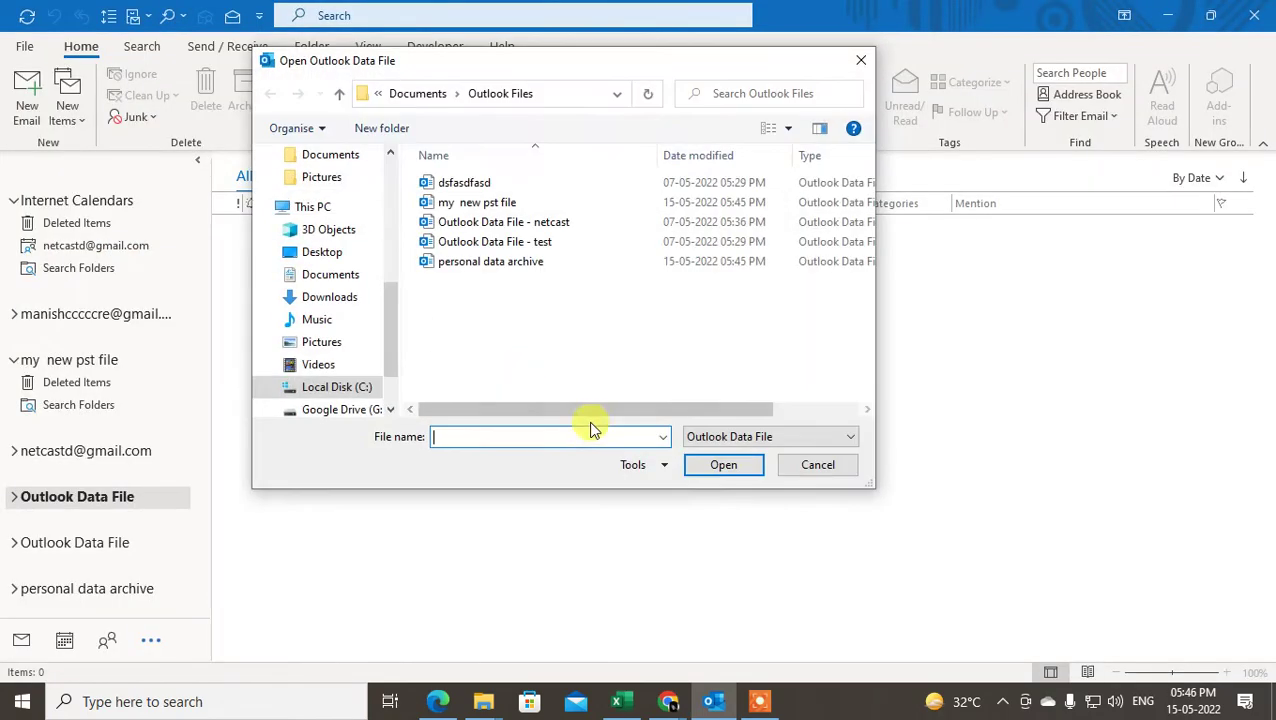
left_click(336, 388)
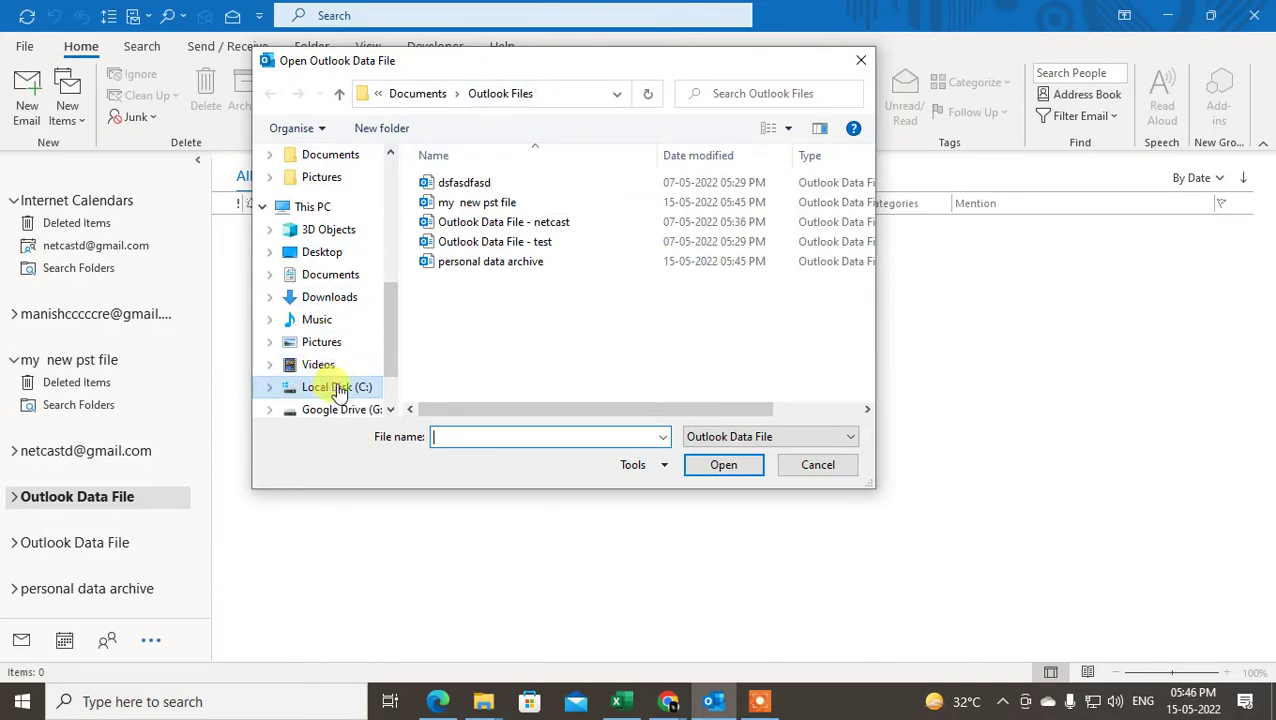
left_click_drag(707, 67, 687, 68)
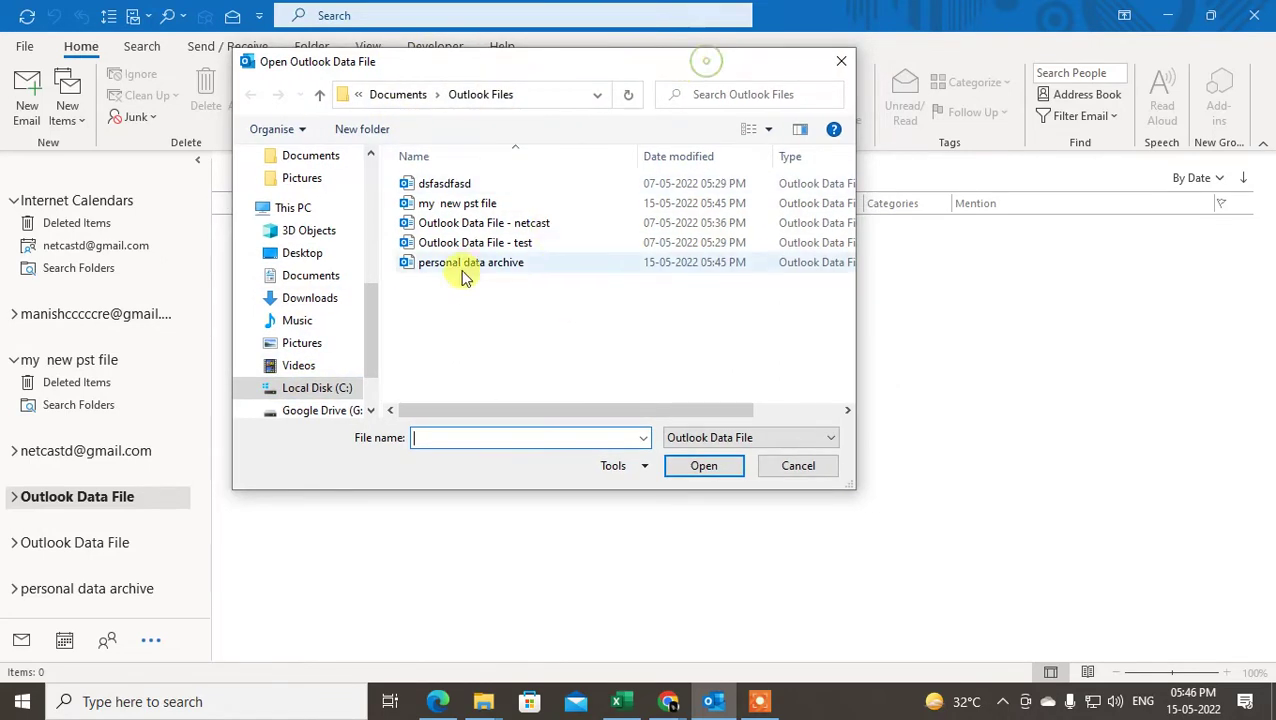
left_click(440, 264)
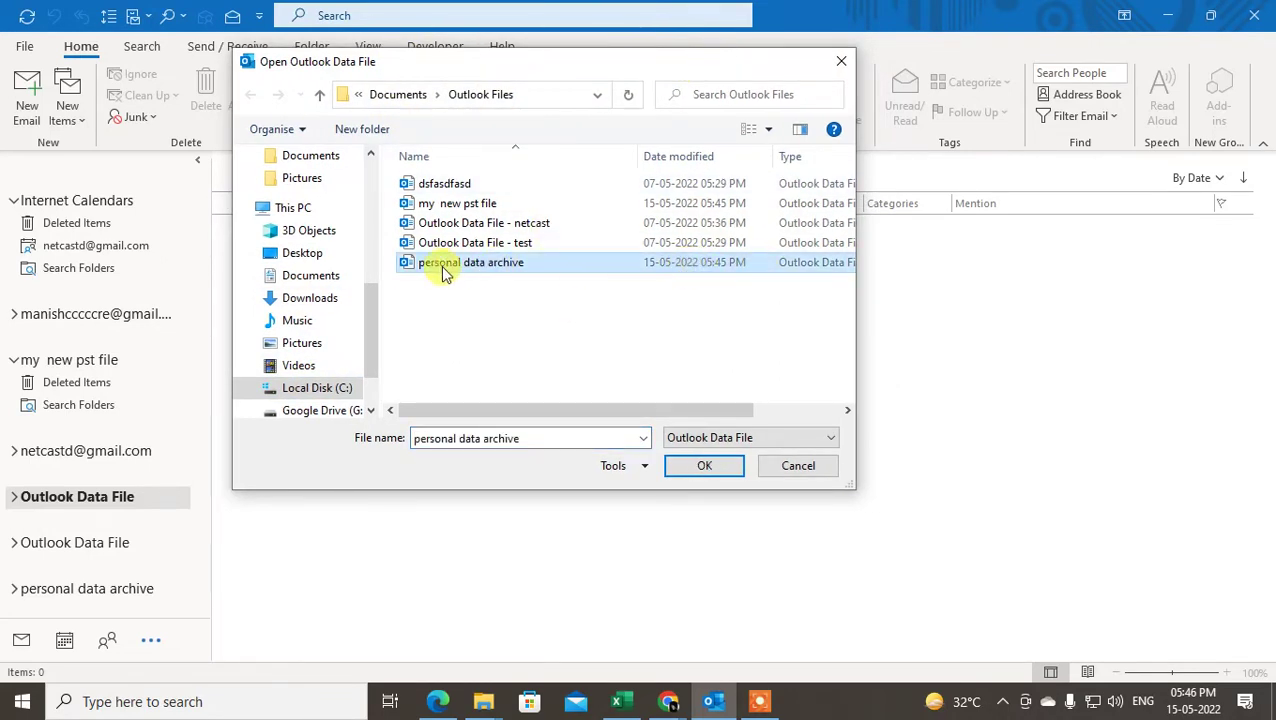
left_click(721, 470)
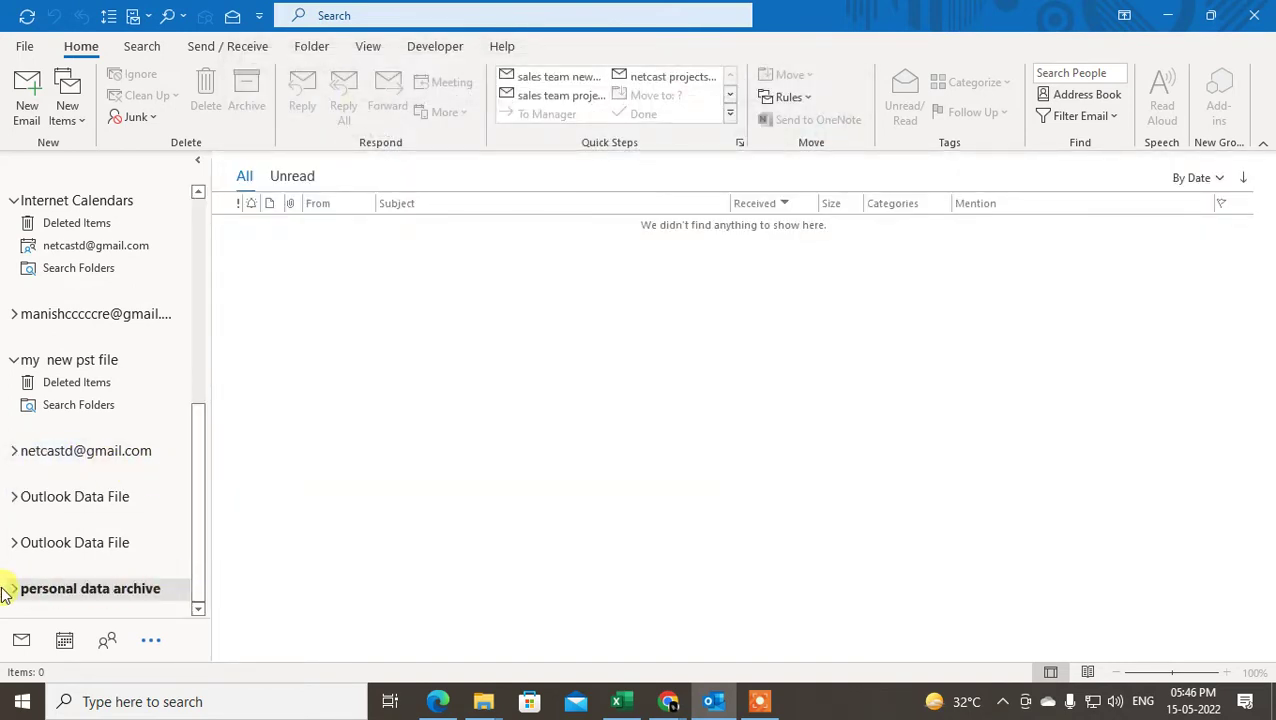
Step: Expand the second Outlook Data File and the personal data archive folders
left_click_drag(202, 406, 162, 558)
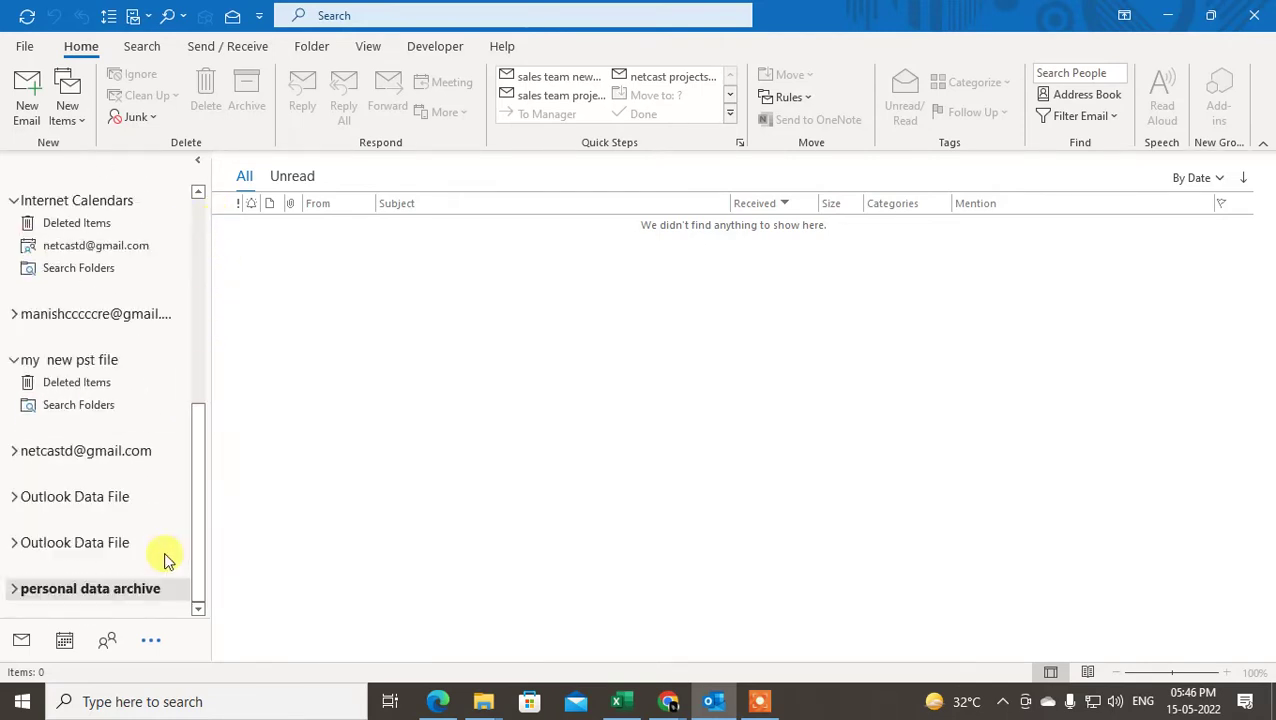
left_click(25, 542)
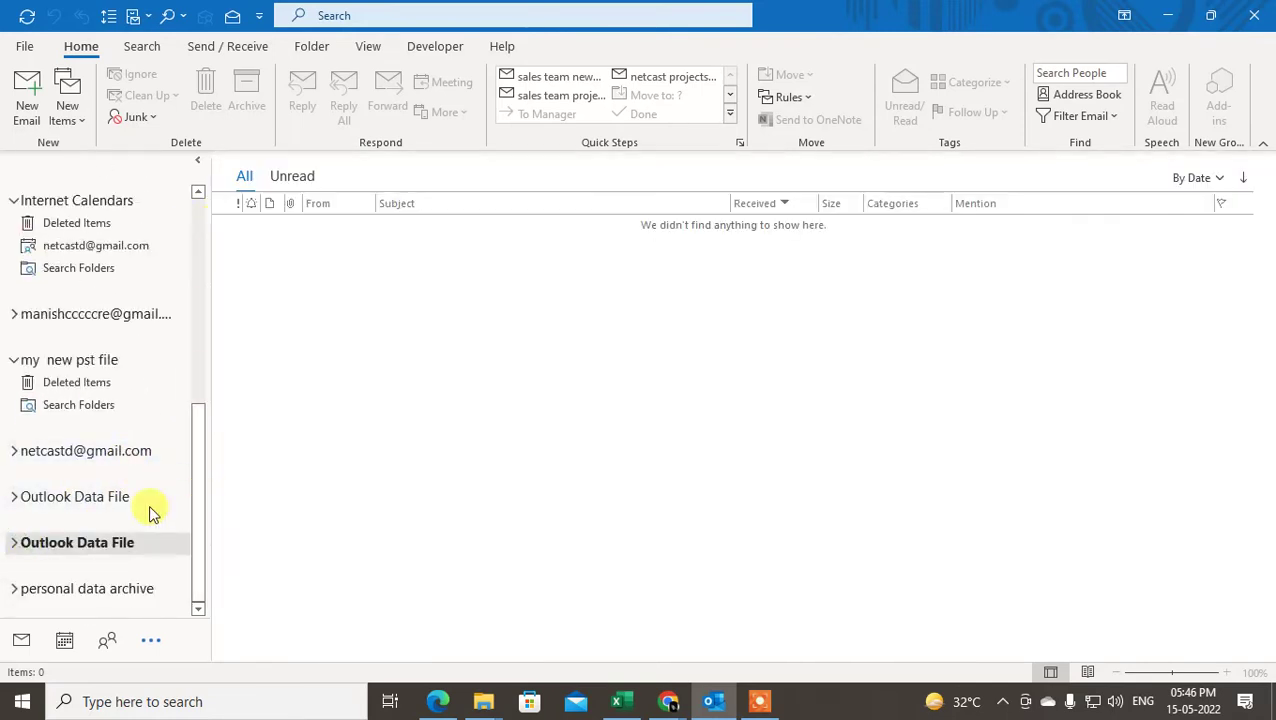
left_click(14, 542)
scroll(90, 500, "down", 3)
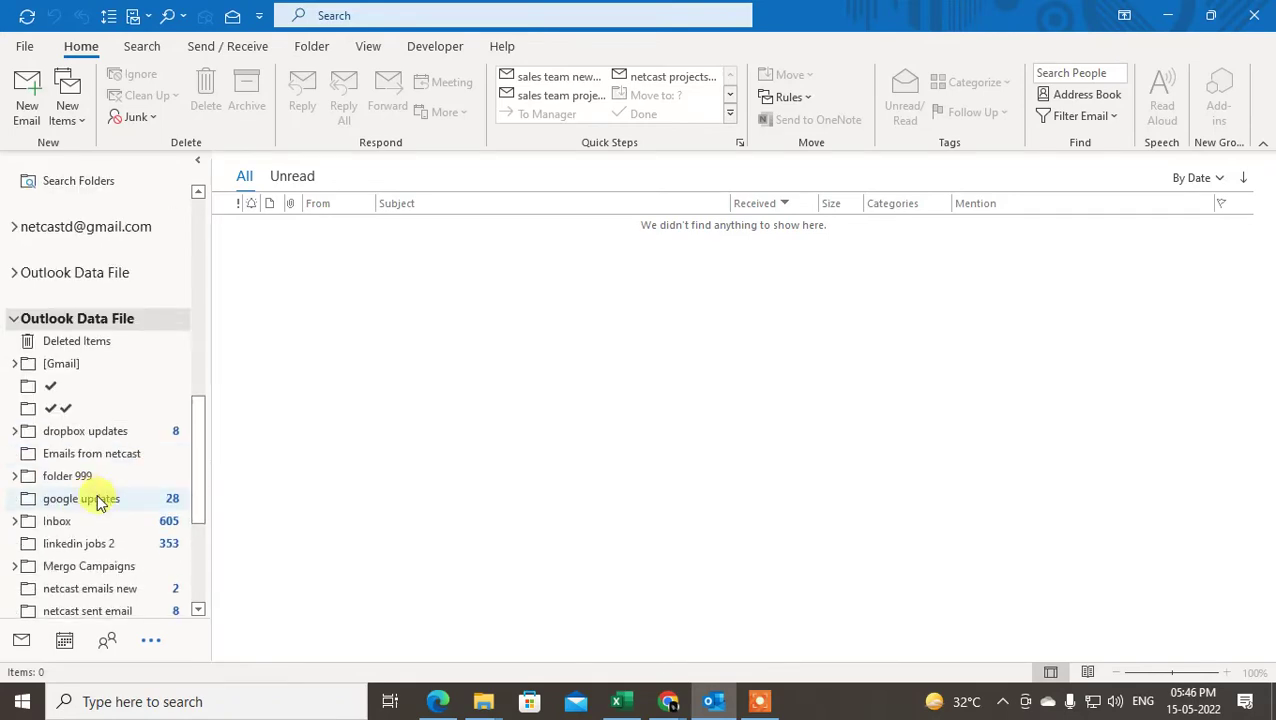
scroll(70, 420, "down", 5)
scroll(150, 480, "up", 4)
scroll(150, 480, "down", 5)
left_click(12, 592)
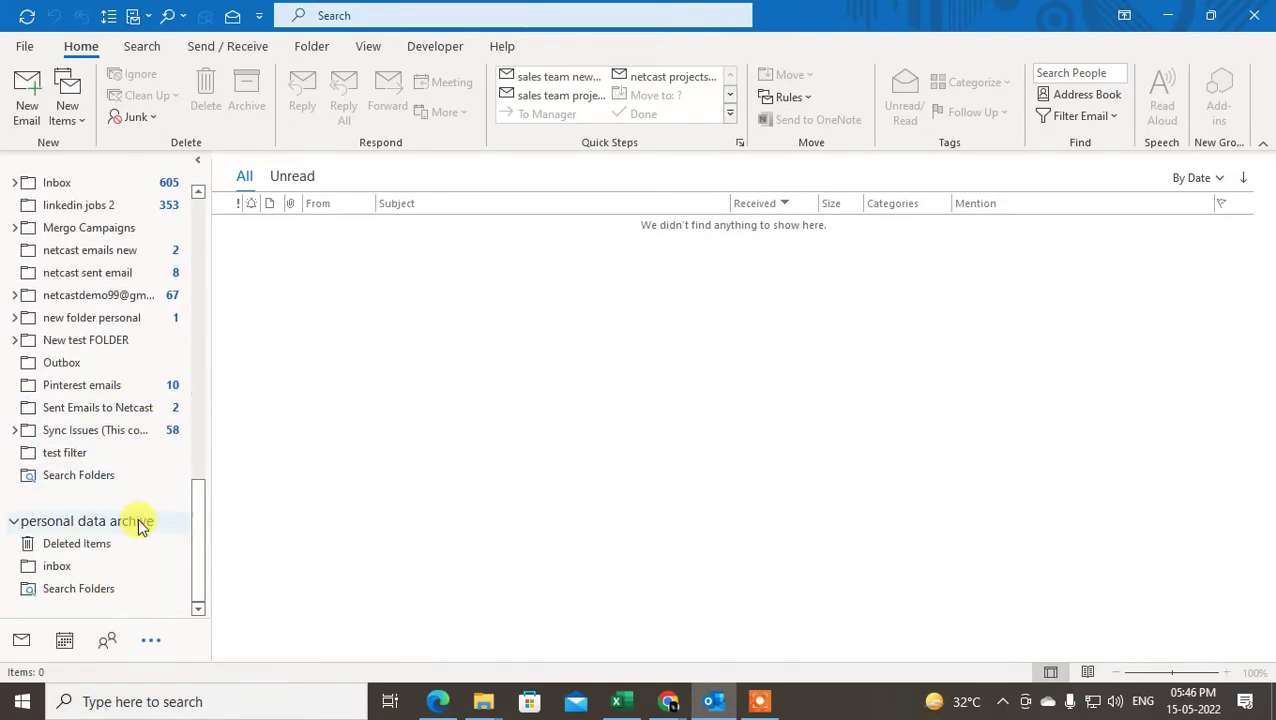
Step: Collapse, re-expand and review the second Outlook Data File, then collapse it again
scroll(100, 505, "up", 7)
left_click(13, 386)
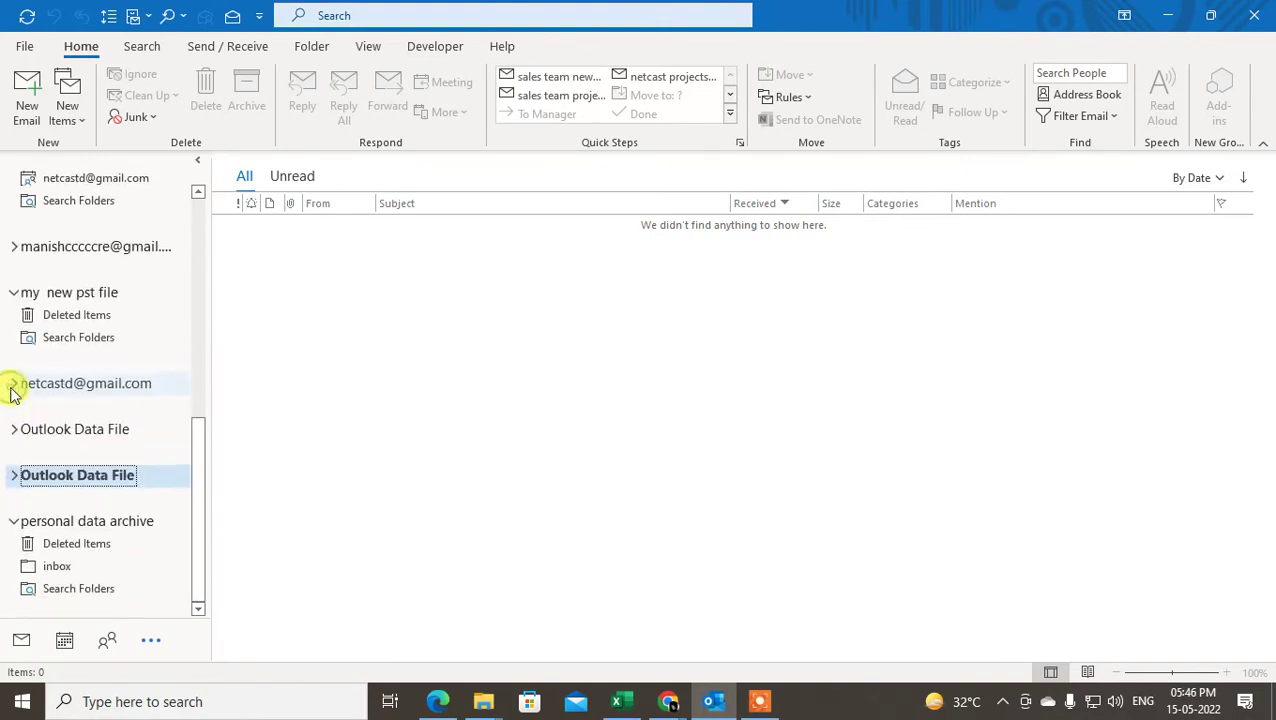
left_click(13, 478)
scroll(104, 478, "down", 6)
scroll(104, 485, "up", 3)
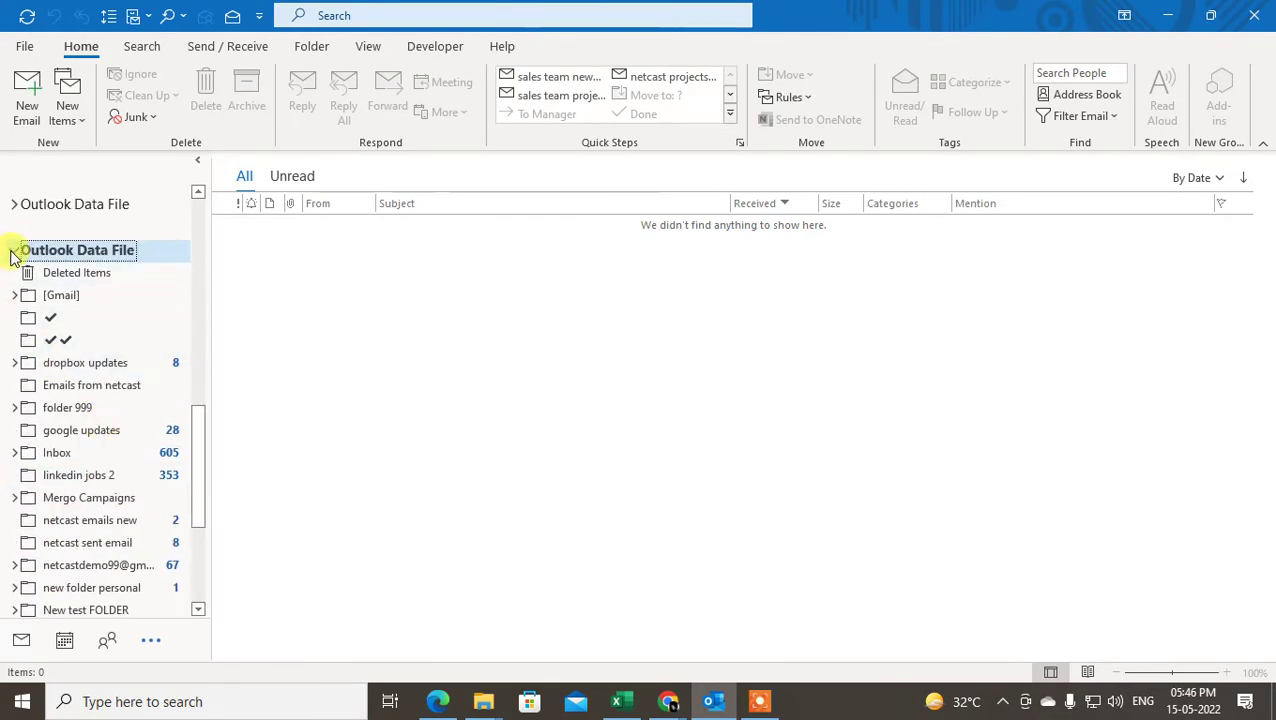
left_click(9, 256)
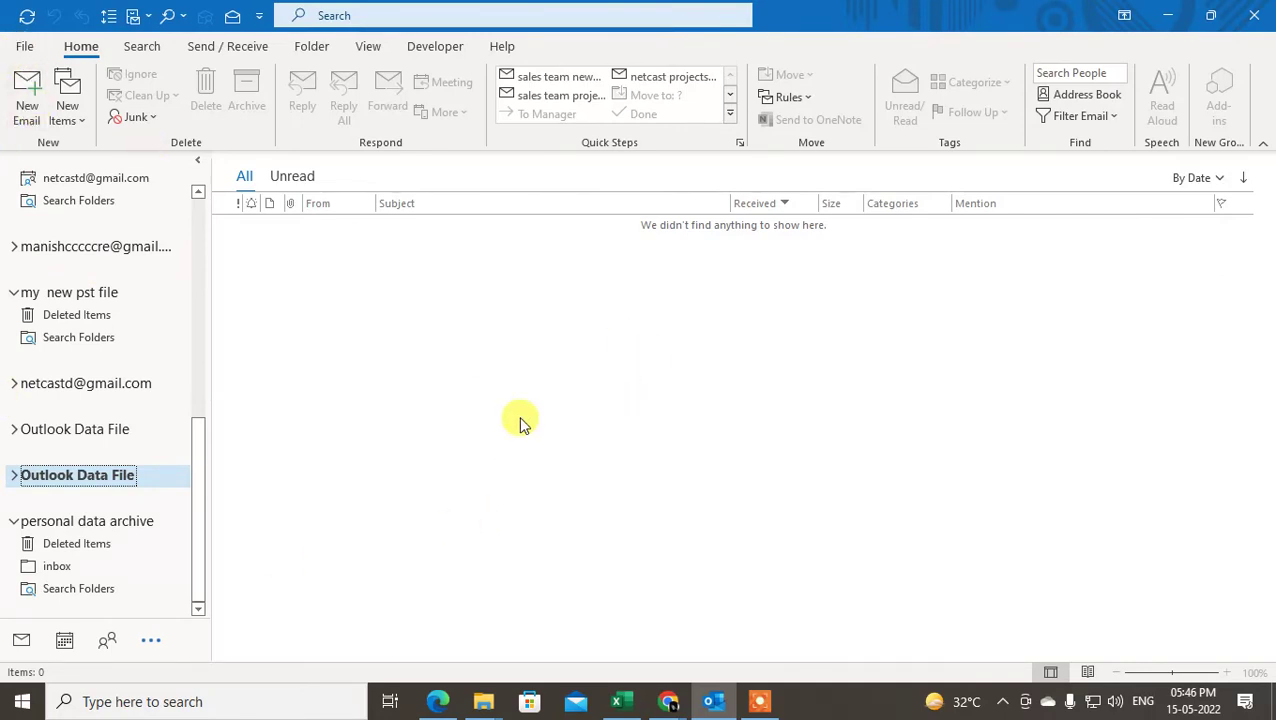
Step: Open AutoArchive Settings under File > Options > Advanced
left_click(24, 46)
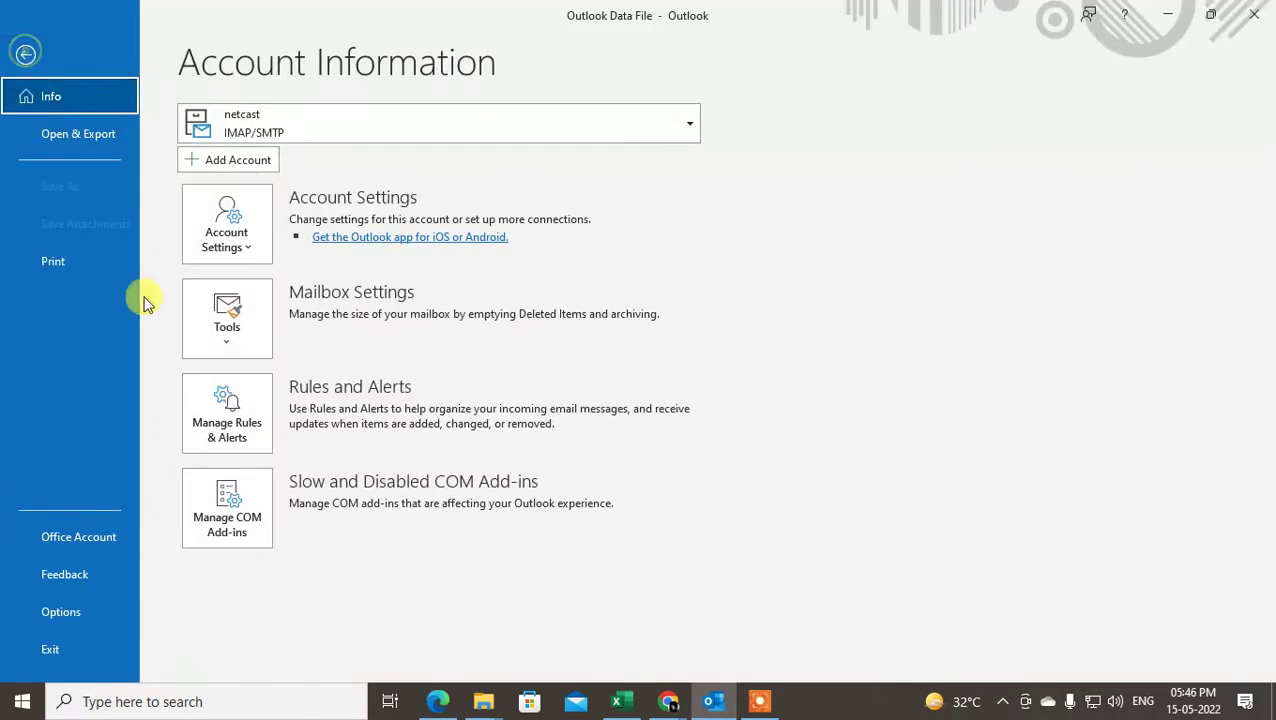
left_click(78, 612)
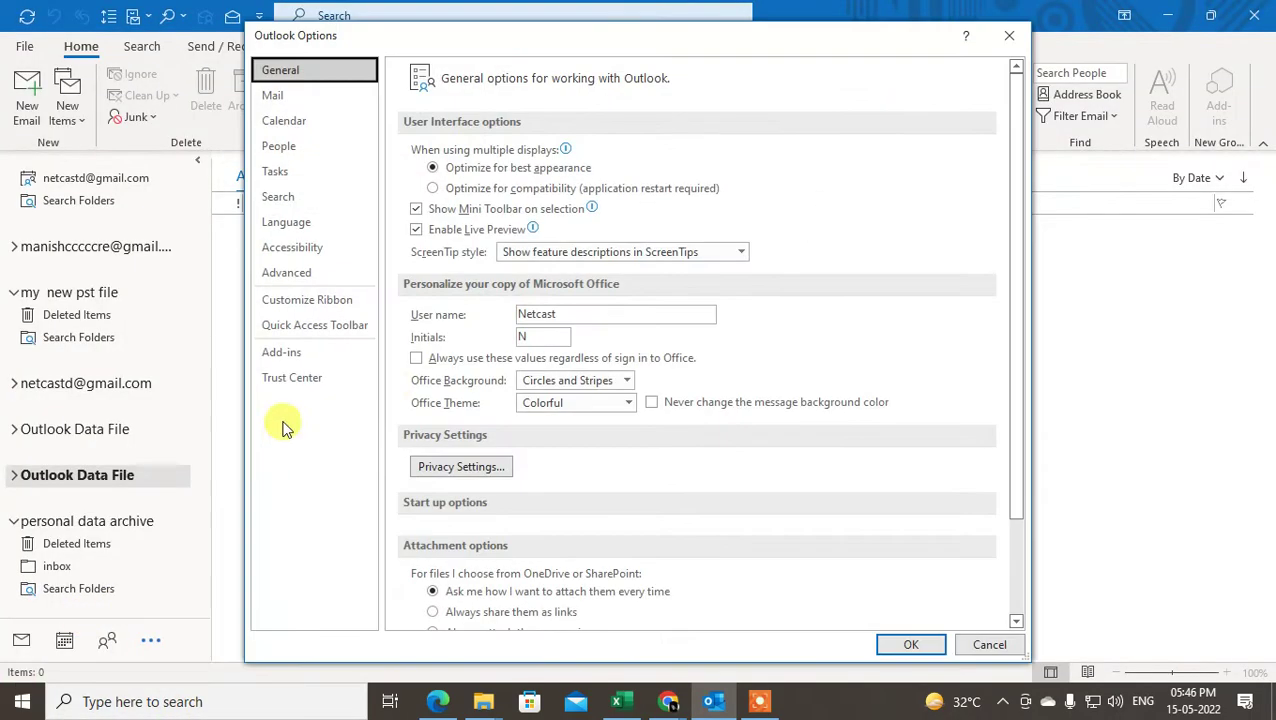
left_click(300, 272)
left_click_drag(646, 20, 507, 0)
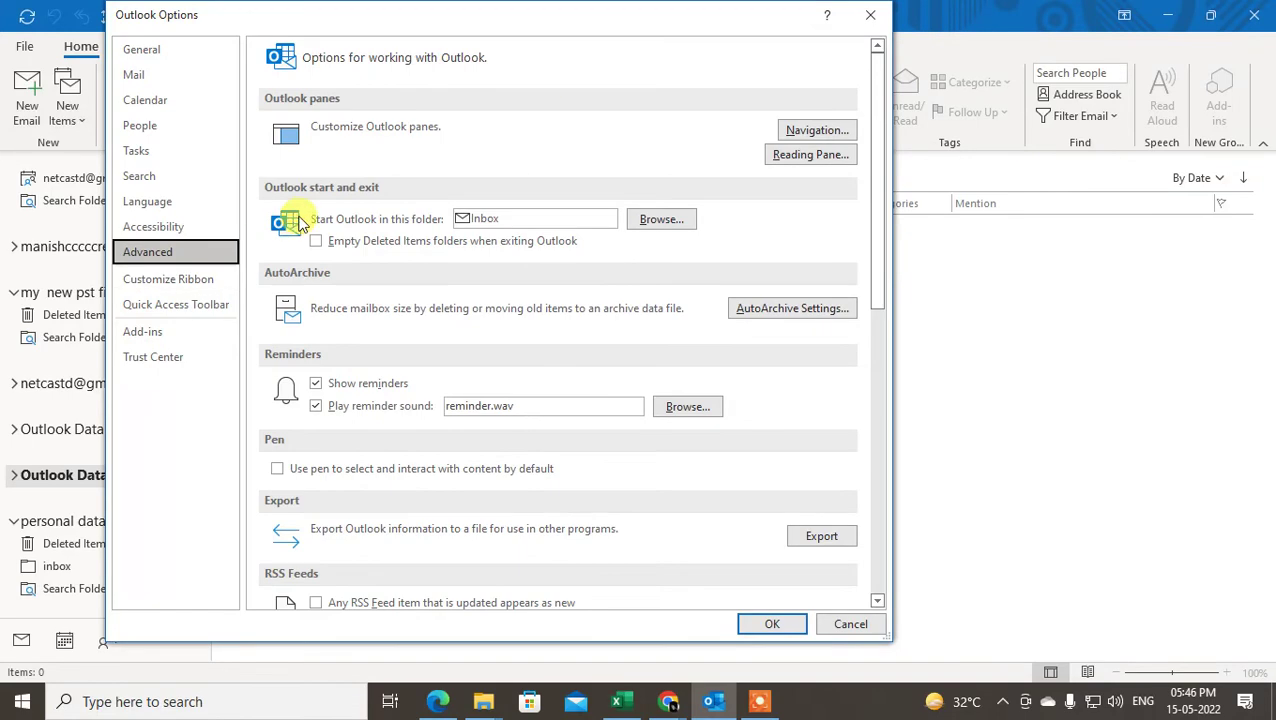
left_click(785, 309)
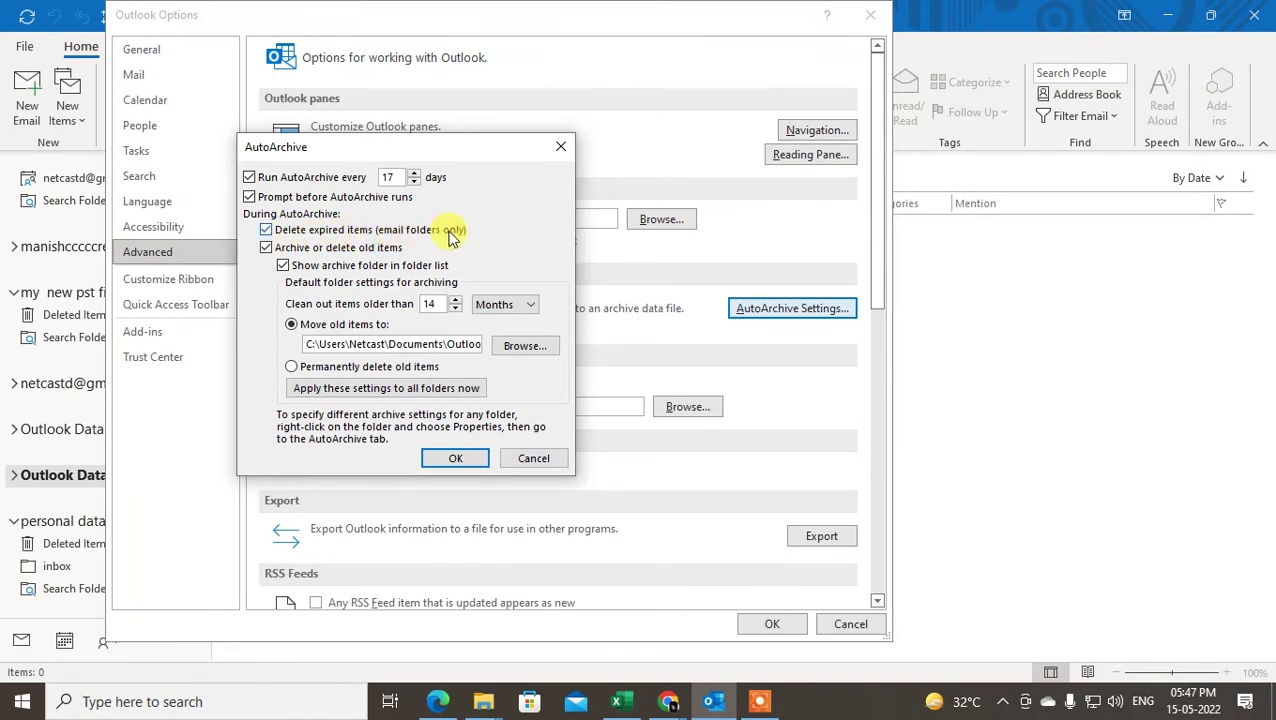
Step: Turn off deleting expired items, keep archiving old items in Months, and select the 14 age value
left_click(266, 230)
left_click(265, 248)
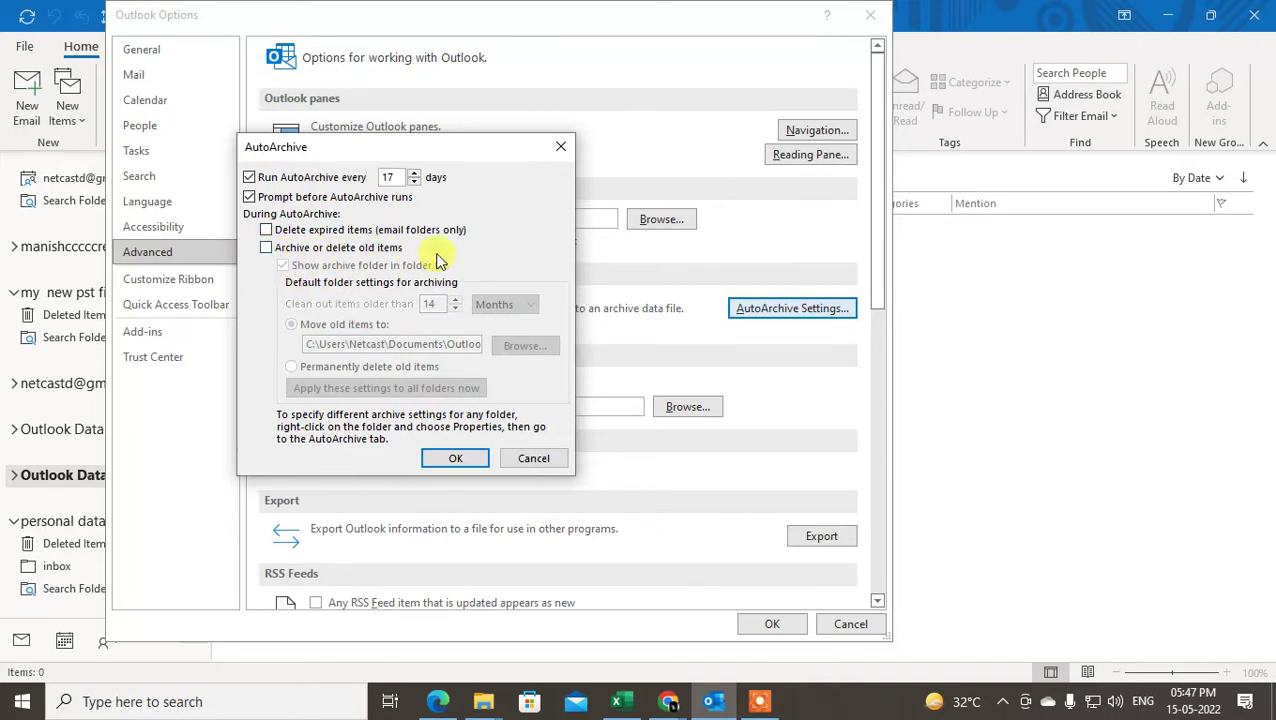
left_click(265, 249)
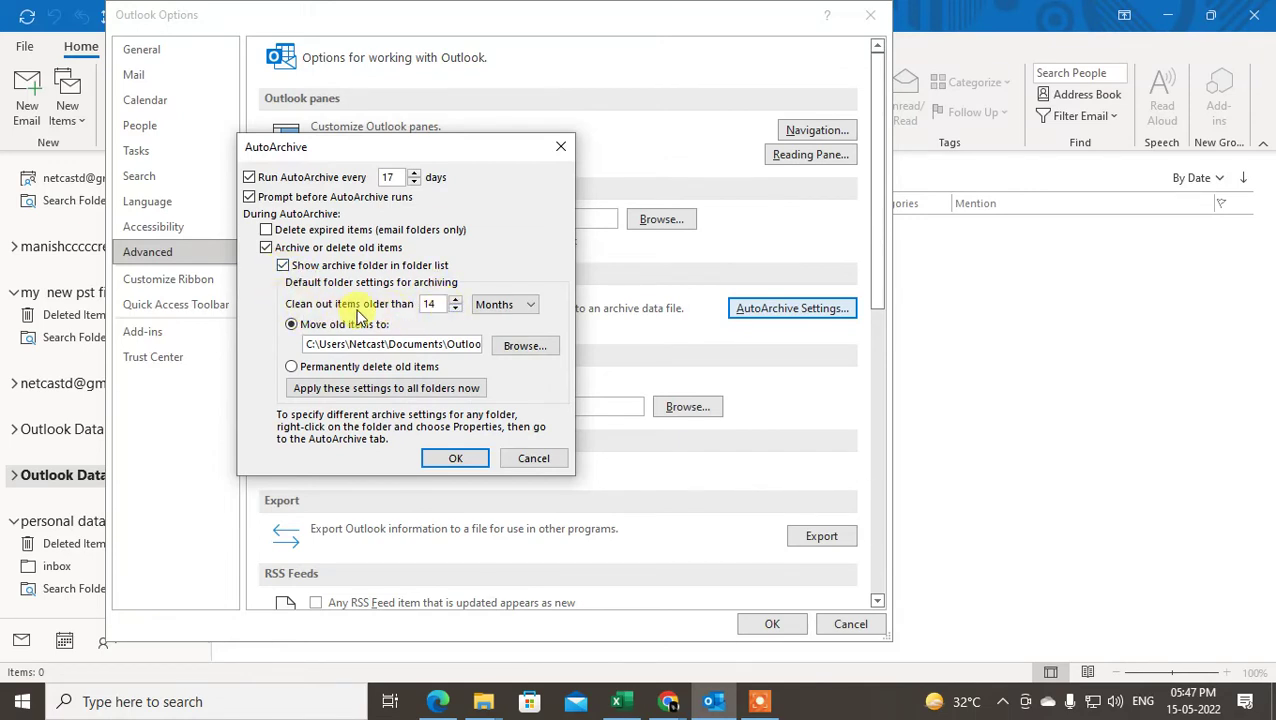
left_click(512, 304)
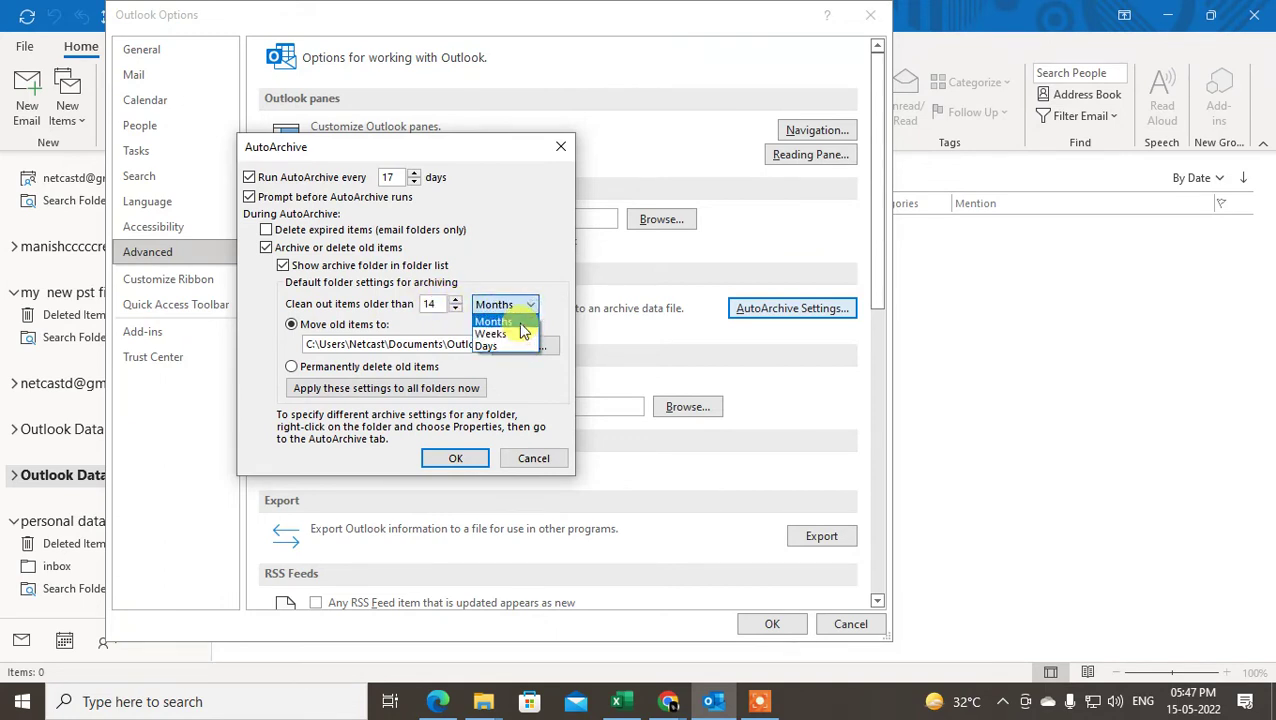
left_click(520, 324)
left_click_drag(438, 304, 345, 308)
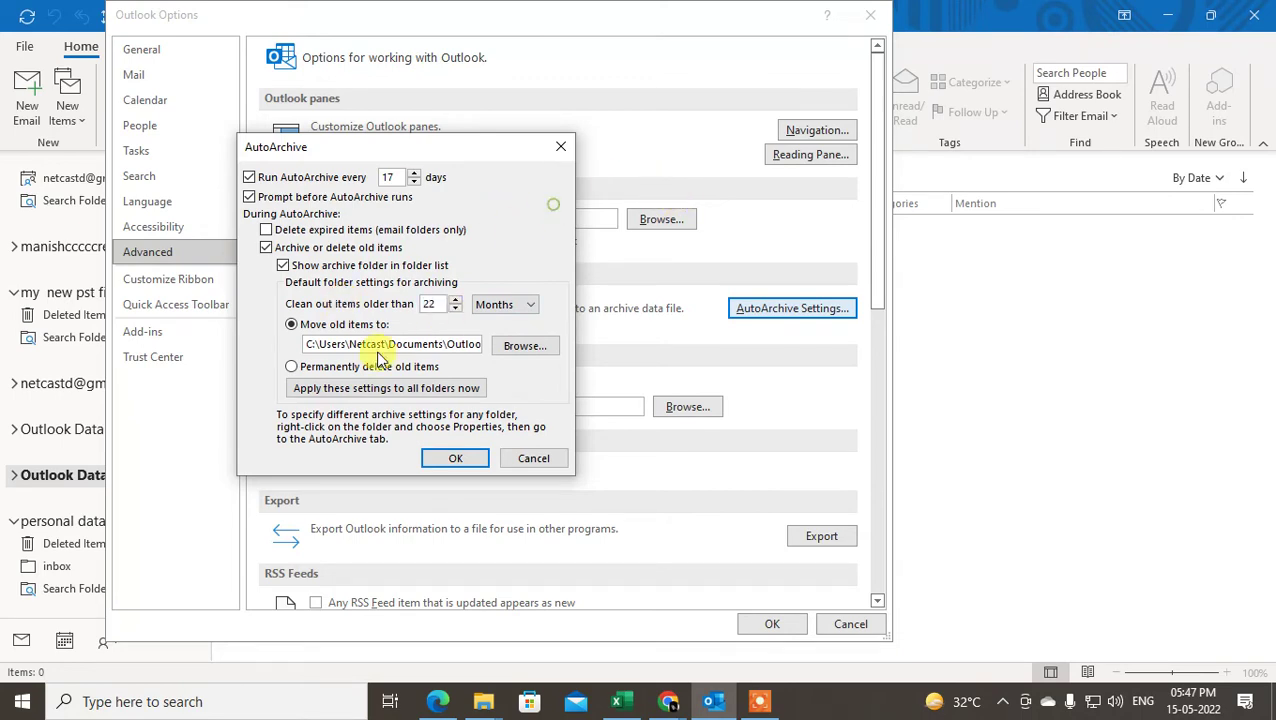
Step: Review the full archive path ending in Outlook Files\archive.pst
left_click(523, 344)
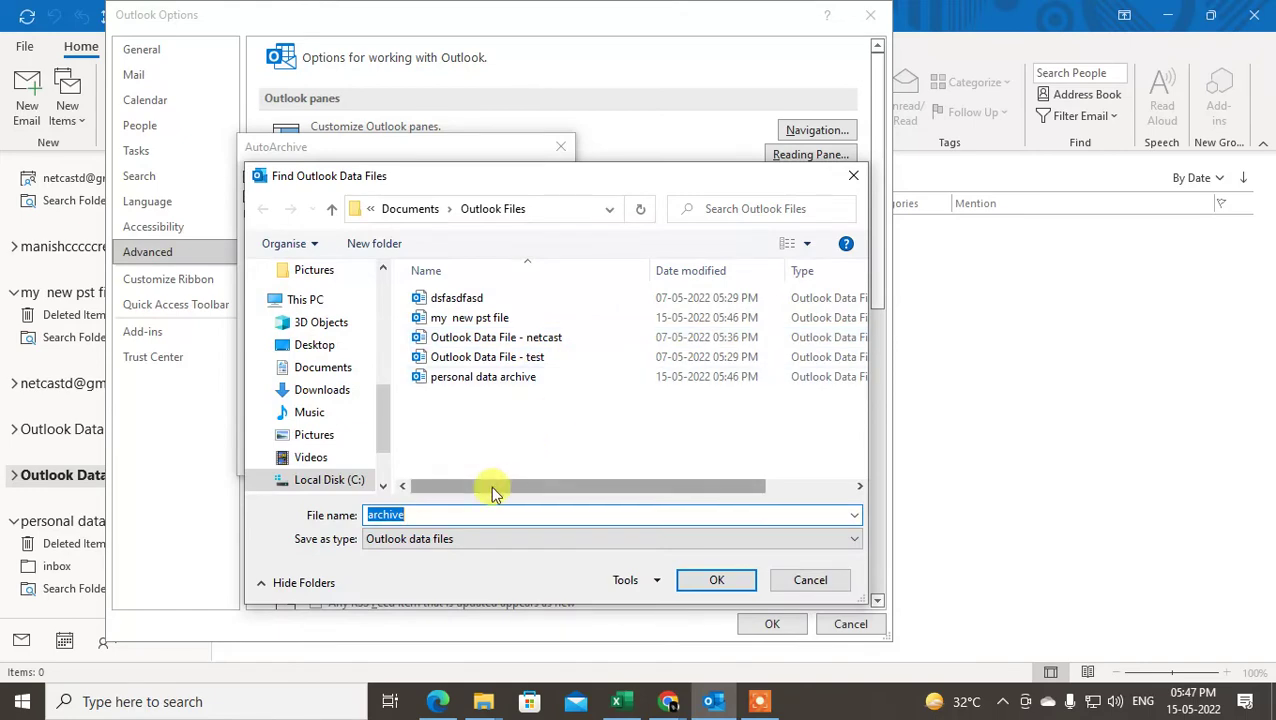
left_click(852, 175)
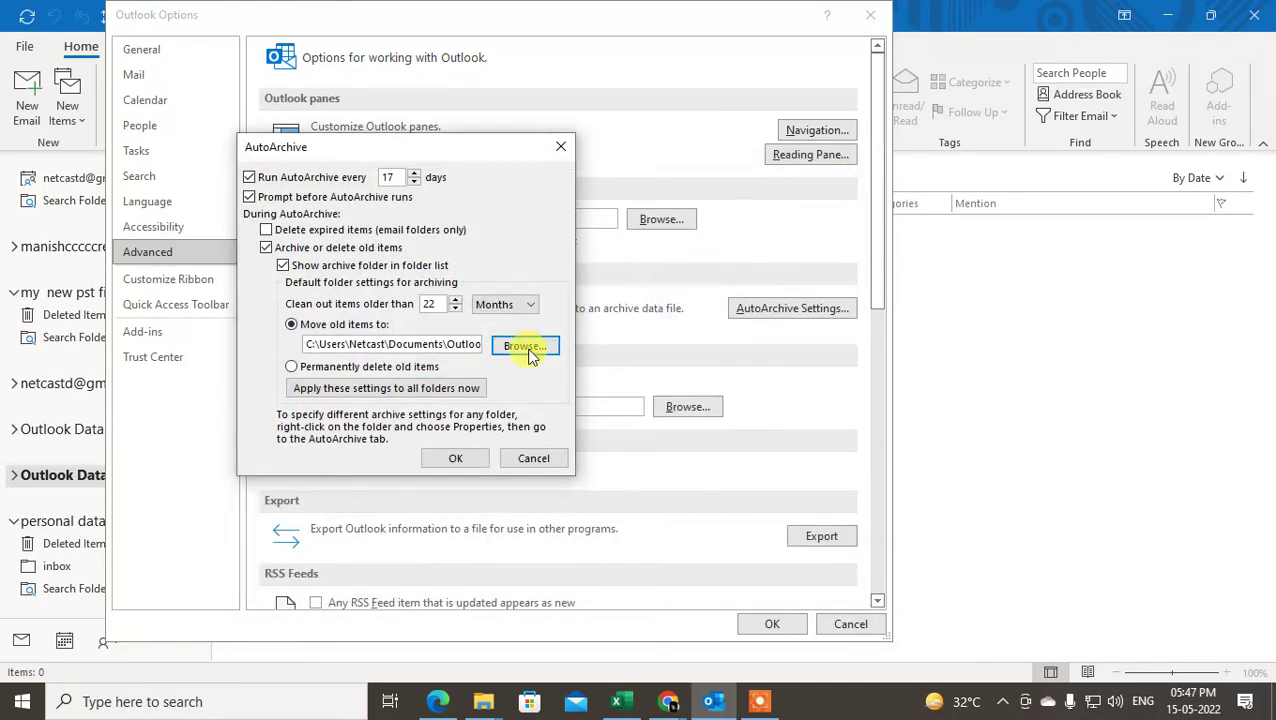
left_click(446, 344)
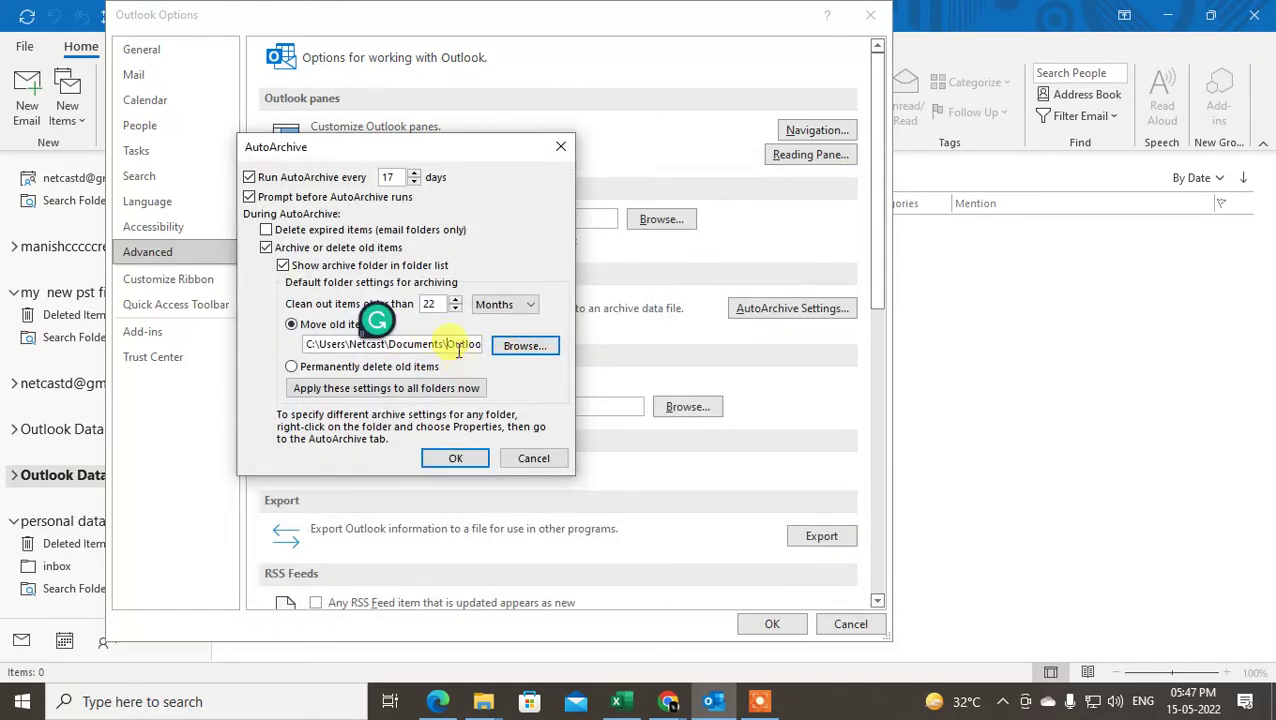
key("Right")
key("Right")
key("Right")
key("Right")
key("Right")
key("Right")
key("Right")
key("Right")
key("Right")
key("Right")
key("Right")
key("Right")
key("Right")
key("Right")
key("Right")
key("Right")
key("Right")
key("Right")
key("Right")
key("Right")
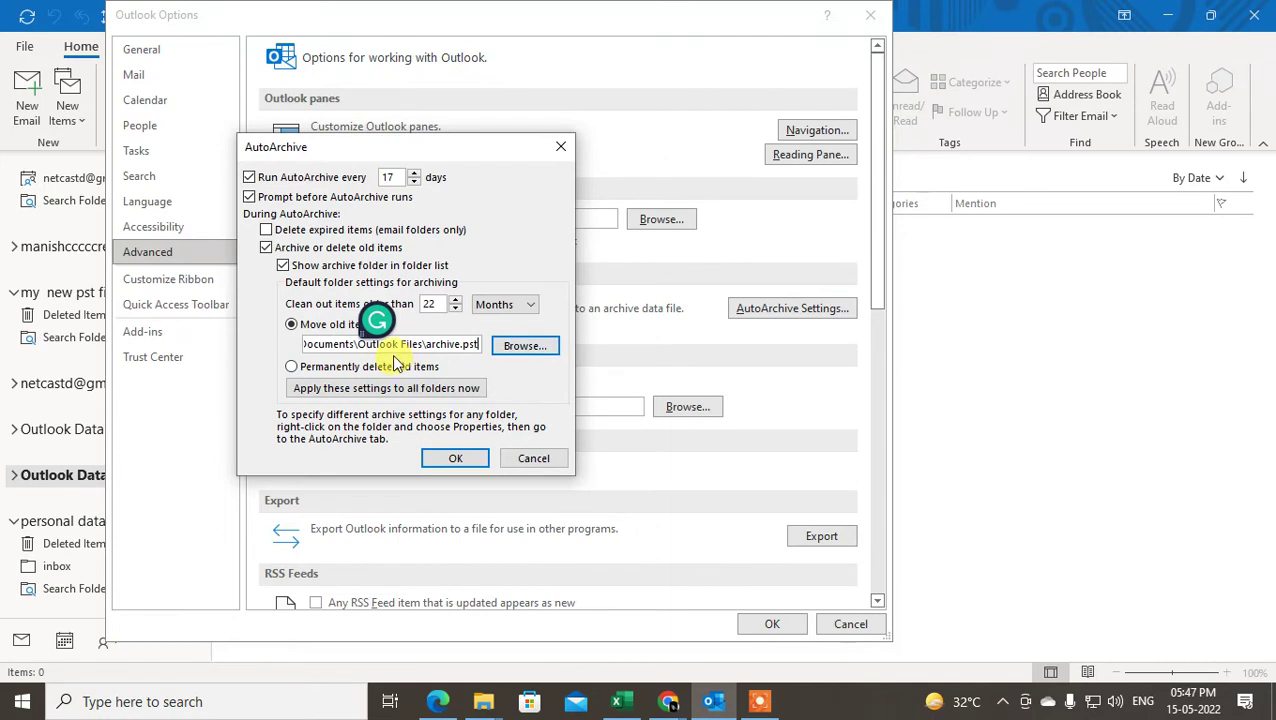
key("Left")
key("Left")
key("Left")
key("Left")
key("Left")
key("Left")
key("Left")
key("Left")
key("Left")
key("Left")
key("Left")
key("Left")
key("Left")
key("Left")
key("Left")
key("Left")
key("Left")
key("Left")
key("Left")
key("Left")
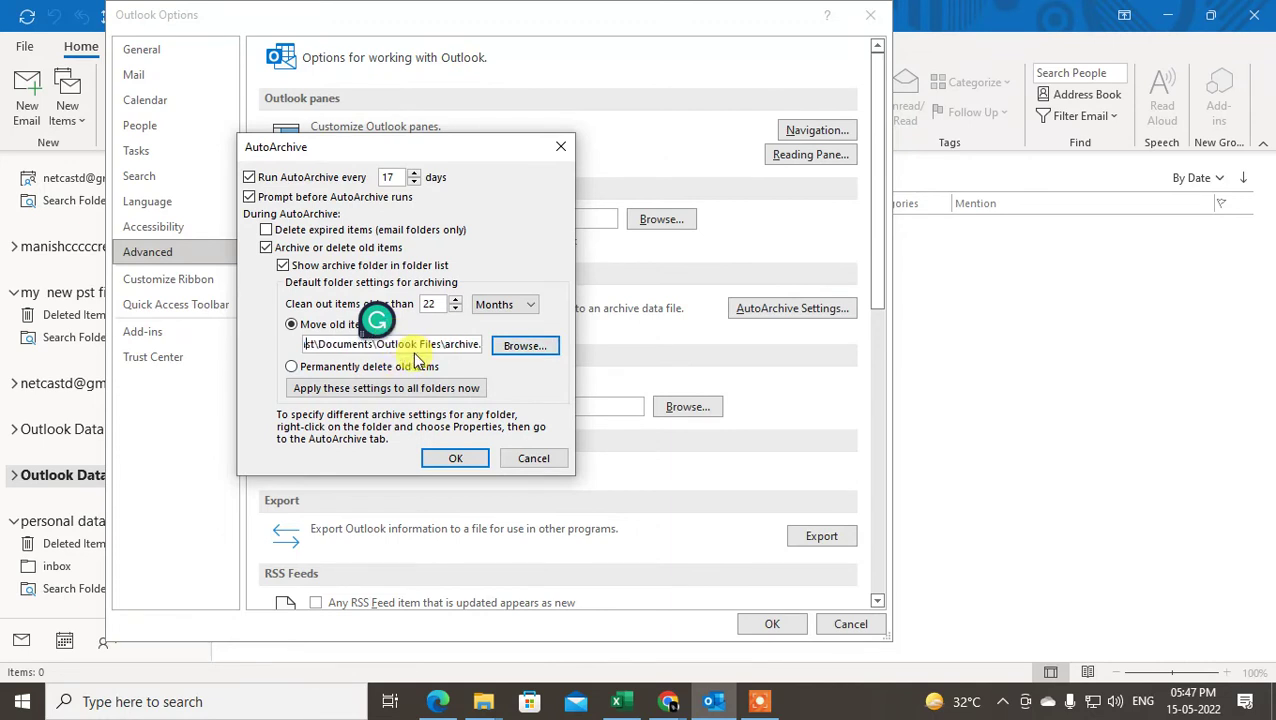
key("Right")
key("Right")
key("Right")
key("Right")
key("Right")
key("Right")
key("Right")
key("Right")
key("Right")
key("Right")
key("Right")
key("Right")
key("Right")
key("Right")
key("Right")
key("Right")
key("Right")
key("Right")
key("Right")
key("Right")
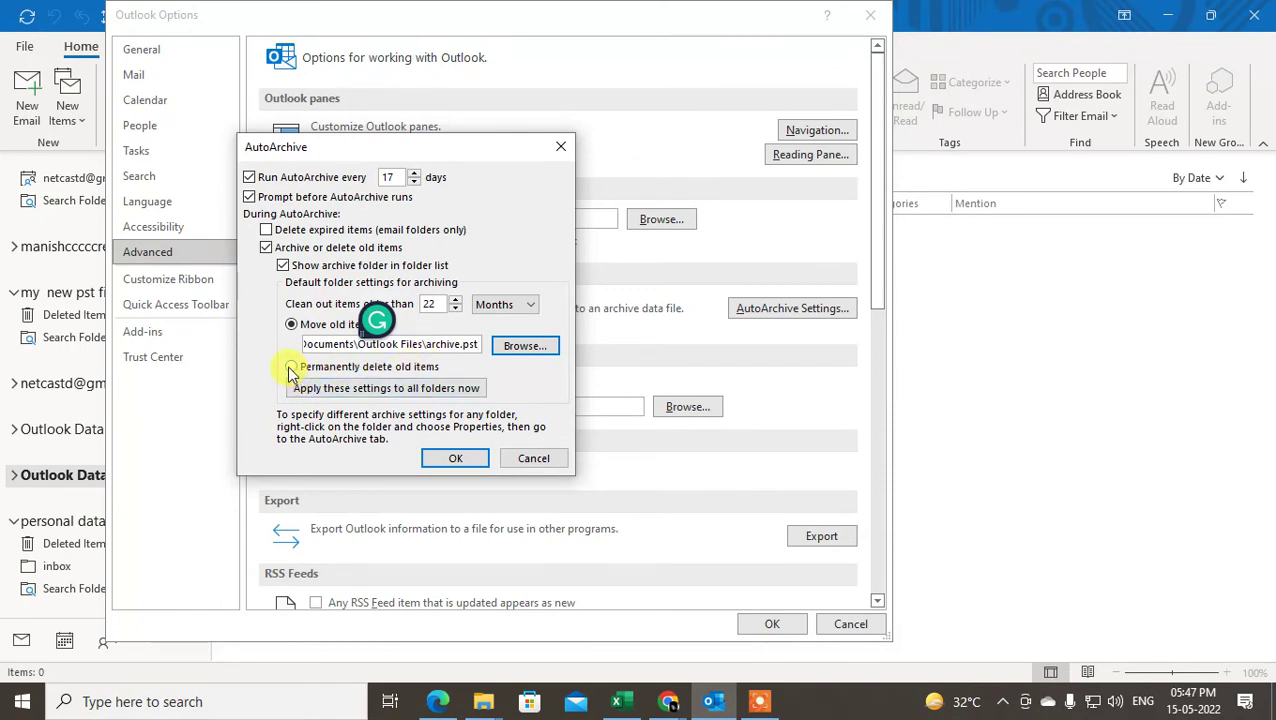
left_click(429, 344)
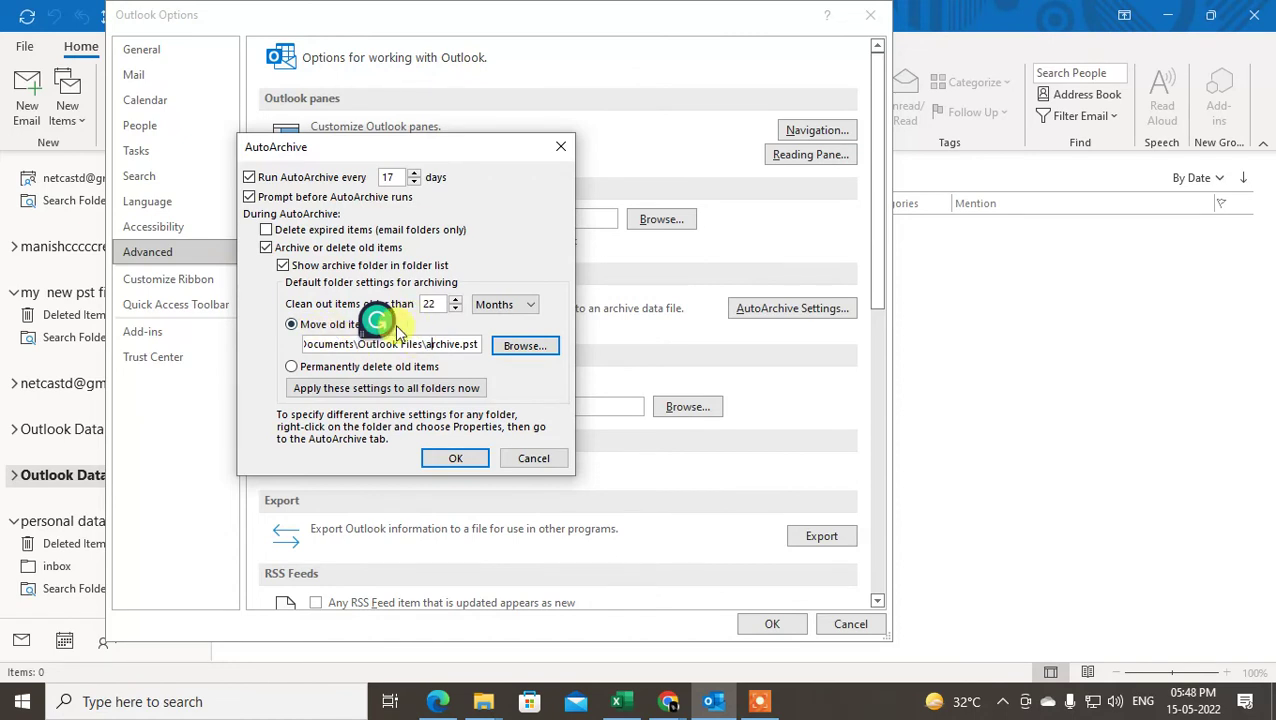
Step: Quit Grammarly and open the Browse picker for the archive data file
left_click(379, 320)
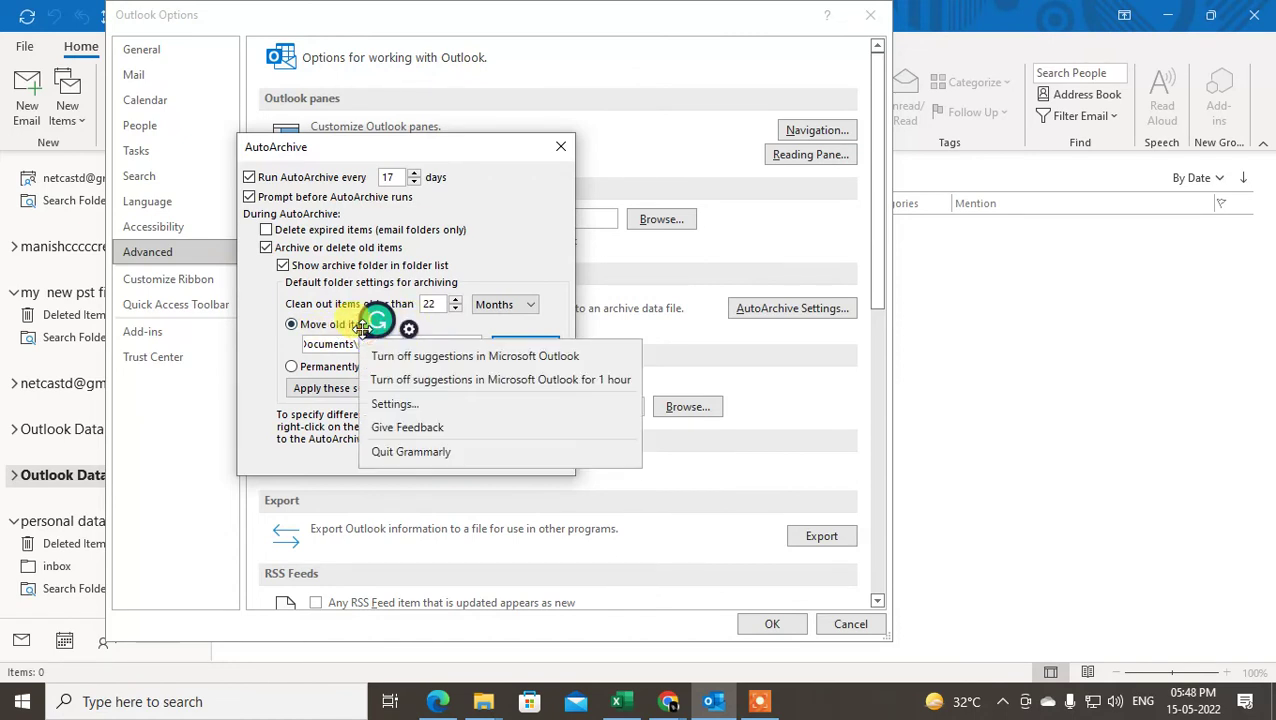
left_click(412, 452)
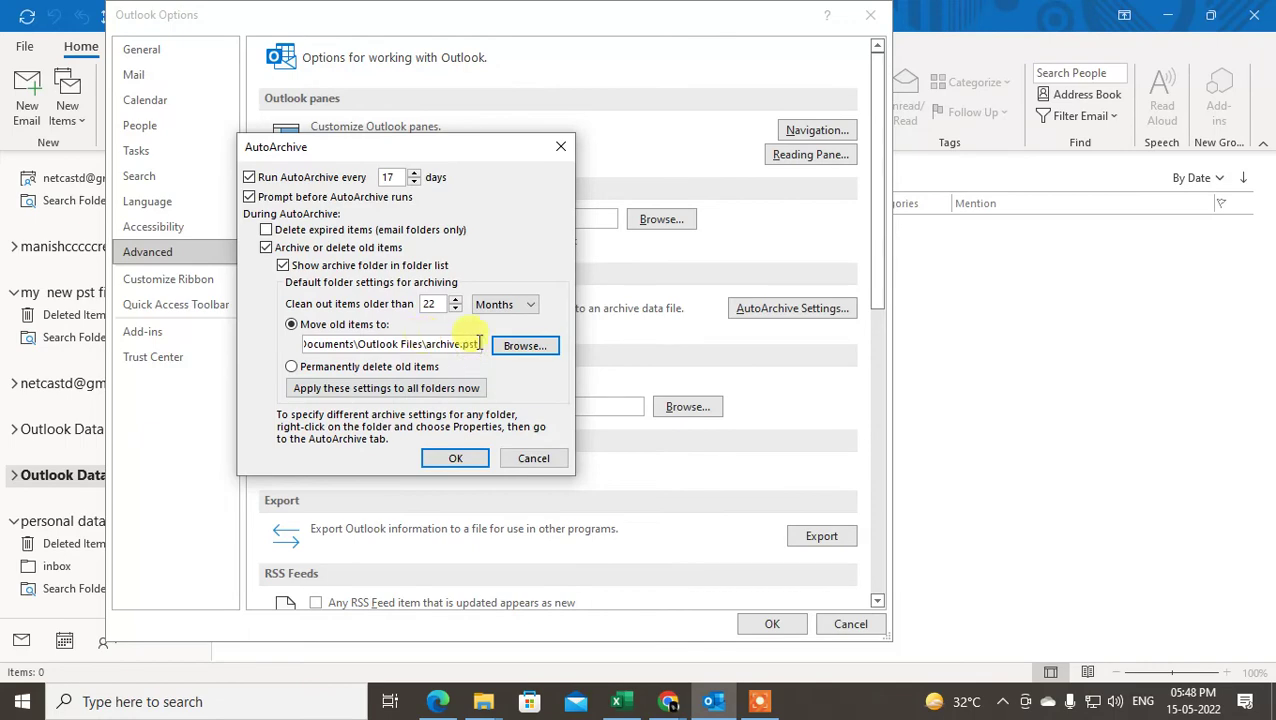
left_click(510, 346)
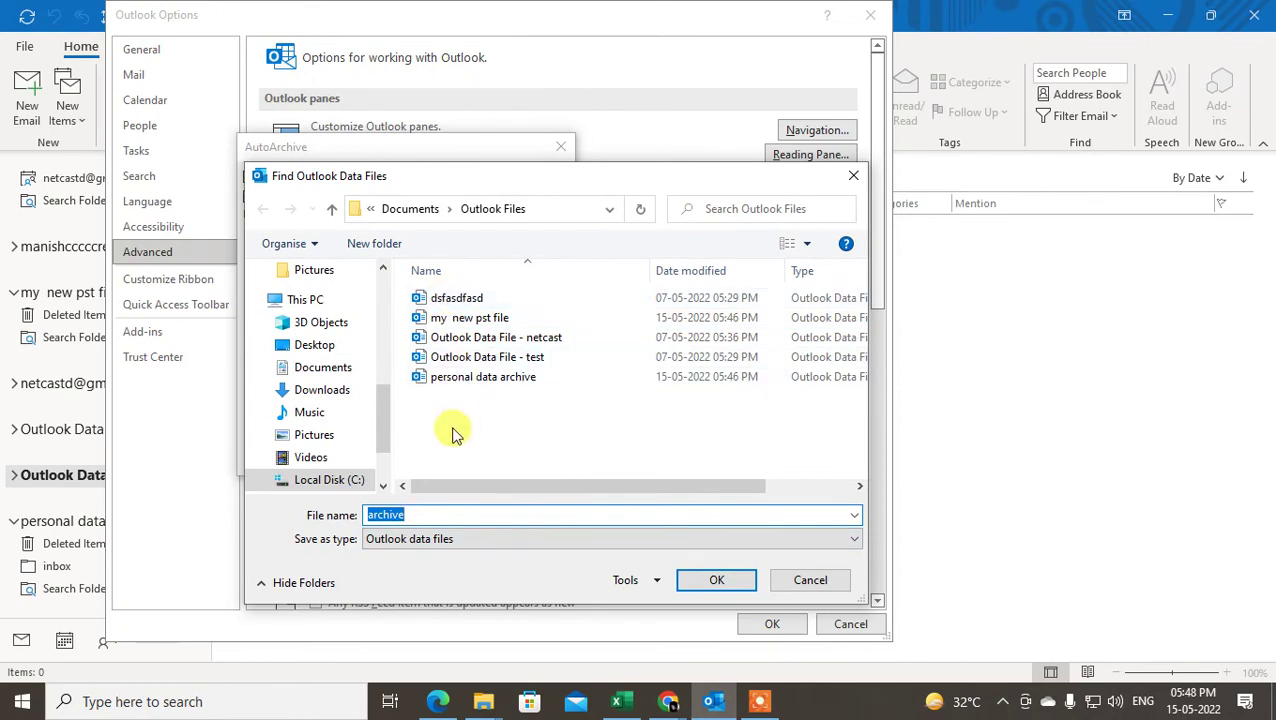
Step: Save the archive data file as 'archive 15-5-22' in Documents\New folder
scroll(375, 400, "up", 2)
scroll(375, 385, "down", 1)
left_click(345, 450)
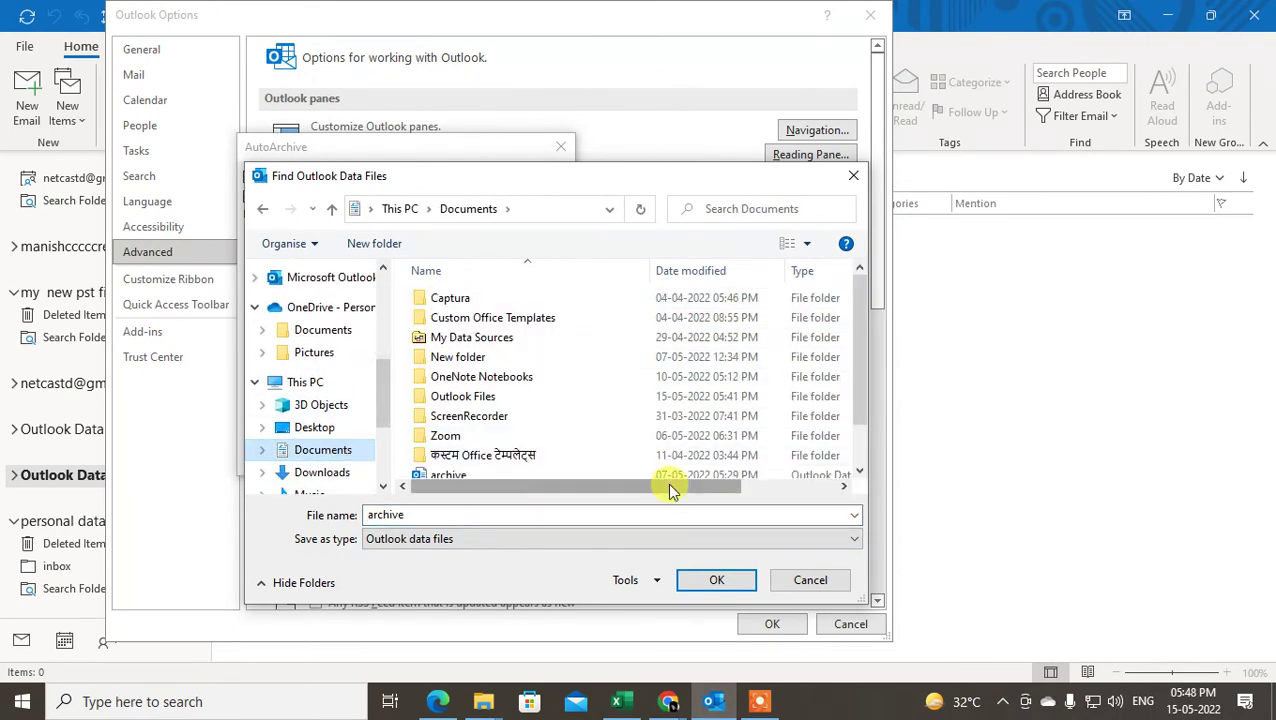
double_click(447, 515)
scroll(615, 372, "down", 1)
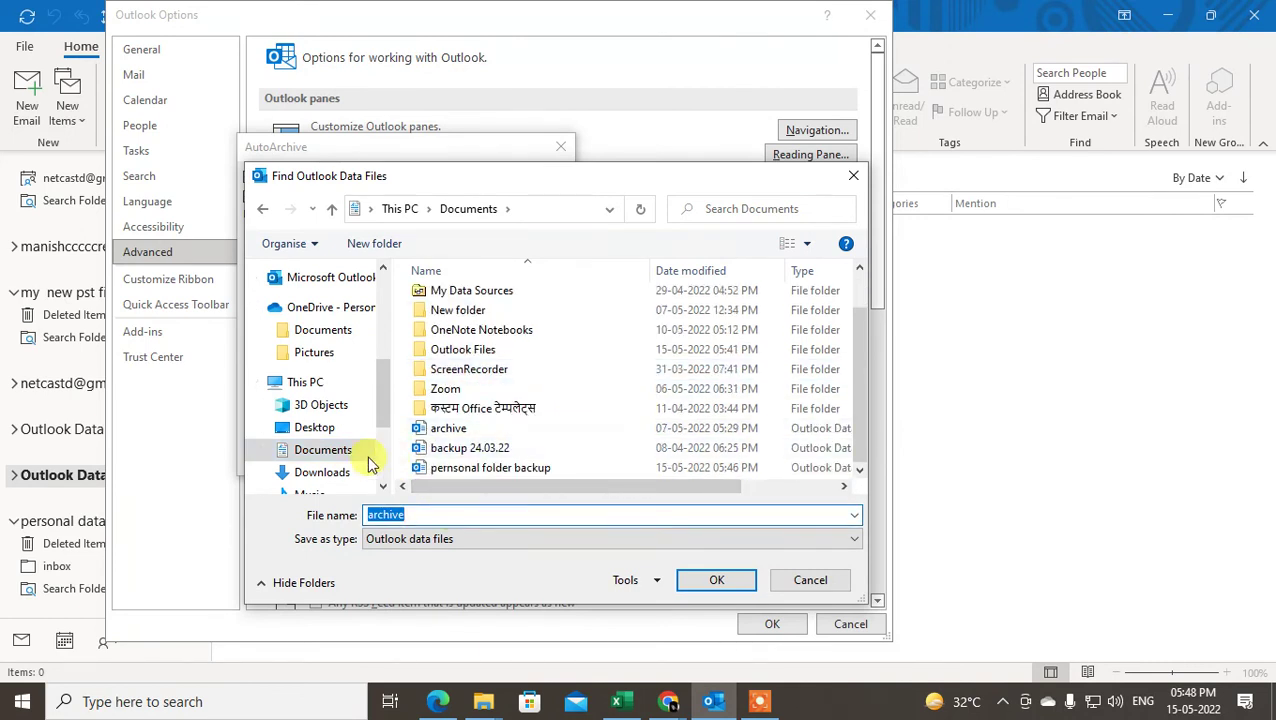
left_click(478, 312)
double_click(478, 312)
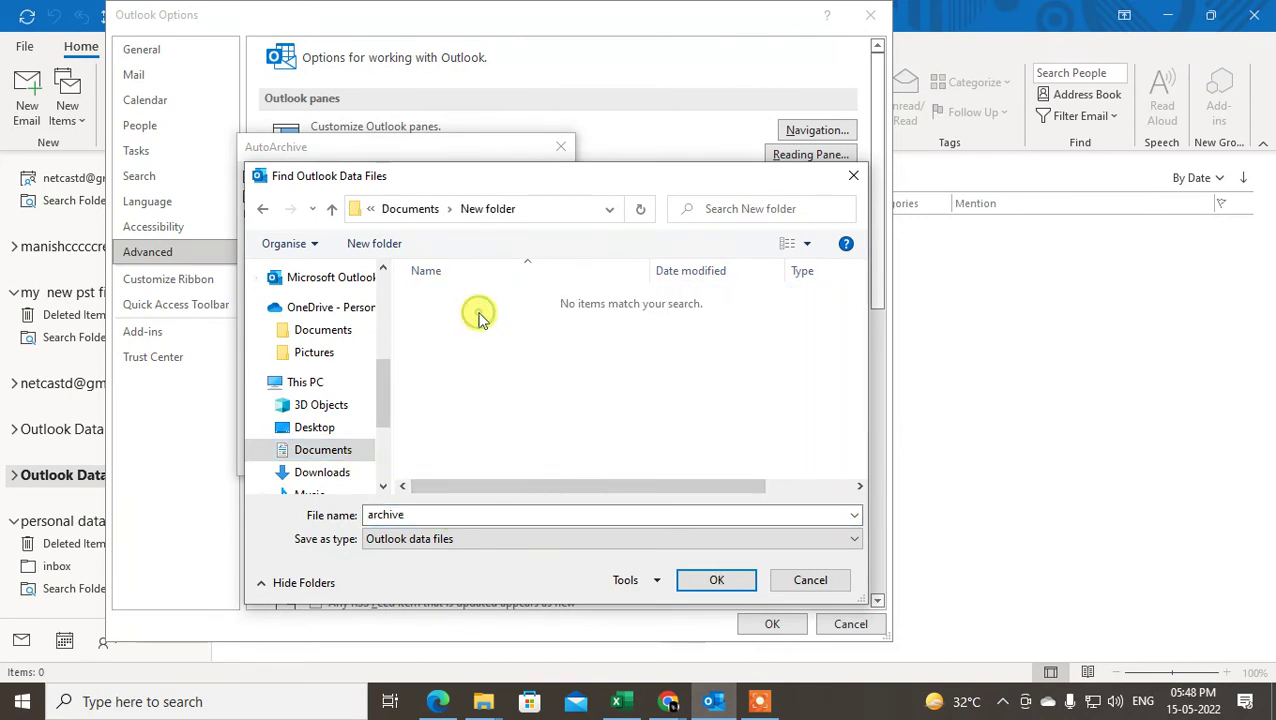
double_click(450, 515)
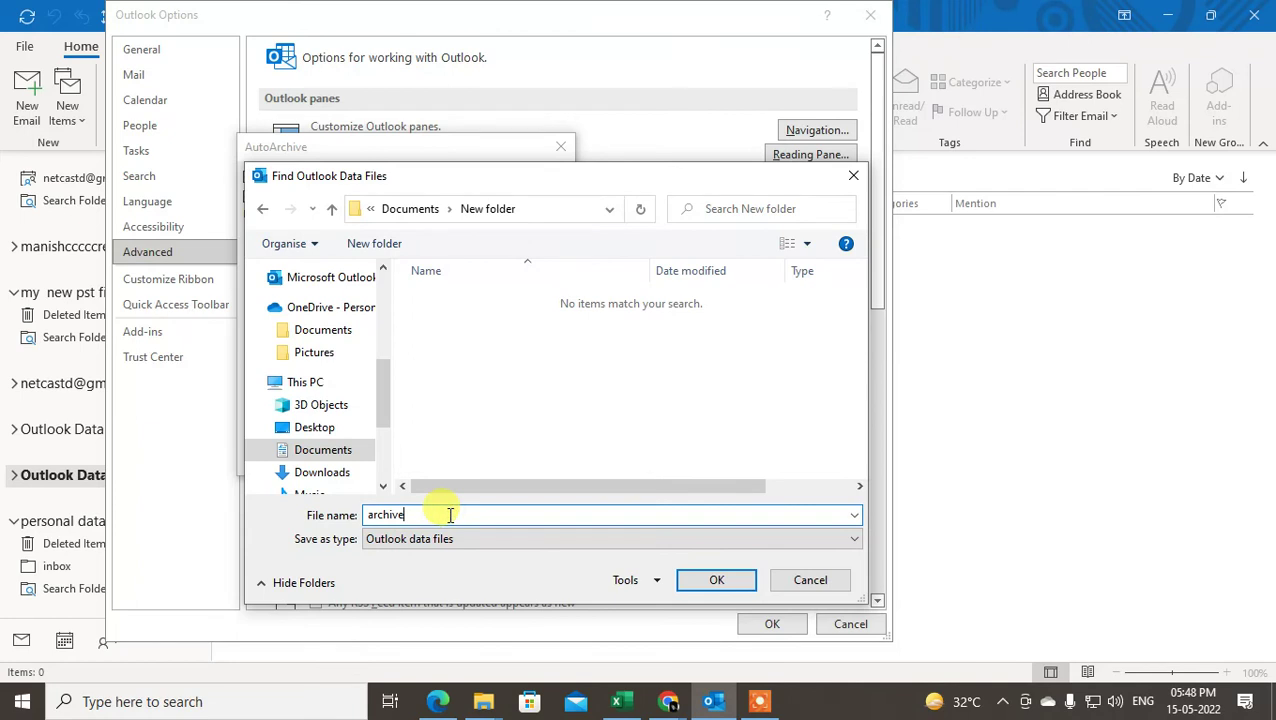
type("15-5-22")
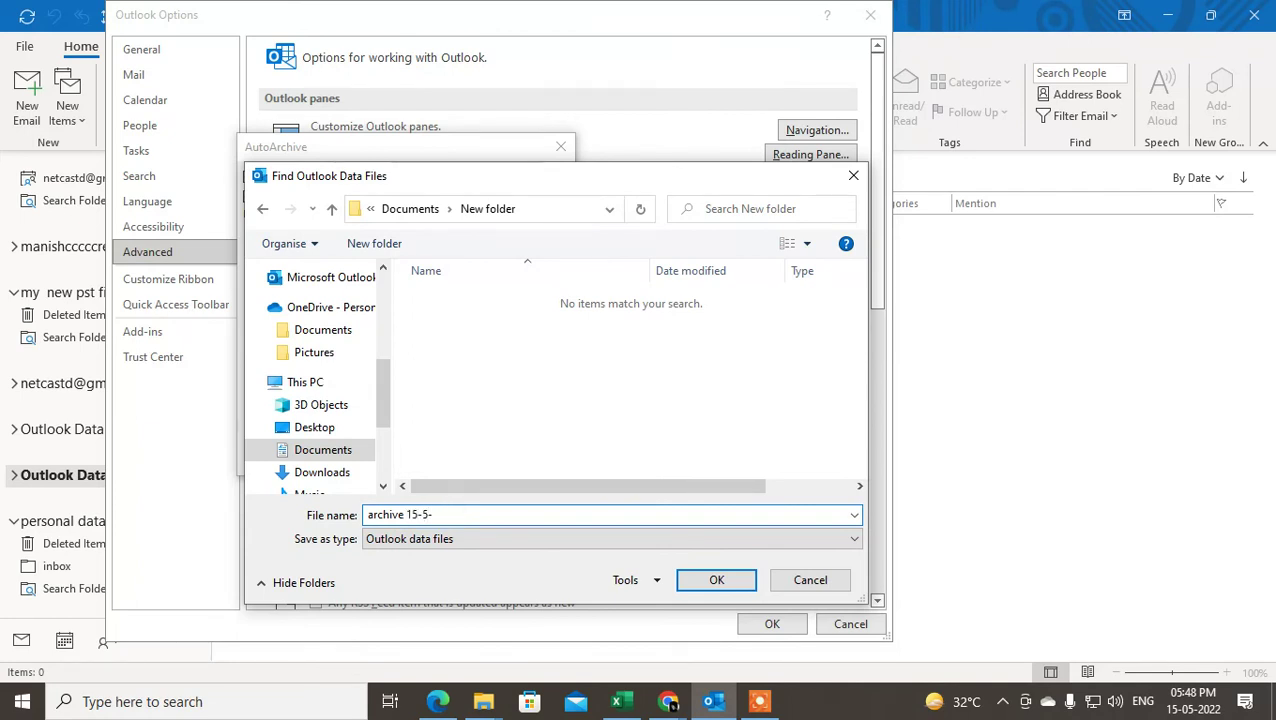
left_click(716, 580)
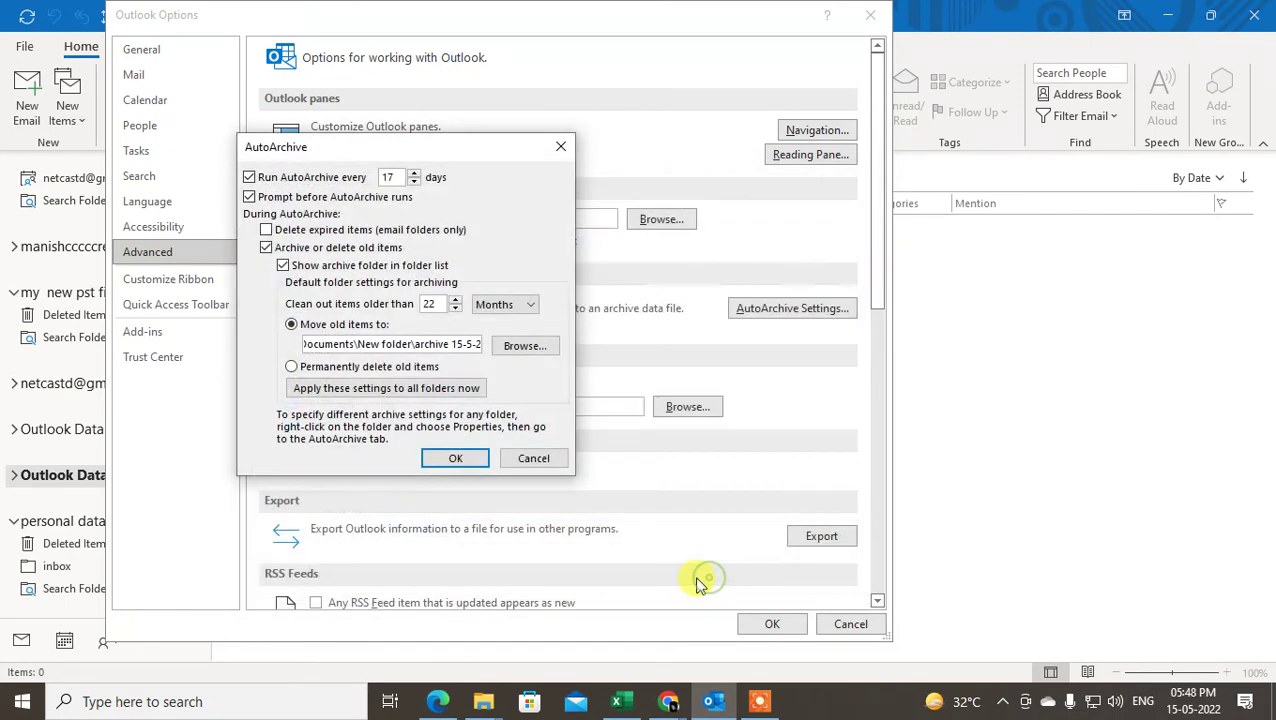
Step: Confirm the AutoArchive settings and close Outlook Options with OK
left_click(458, 458)
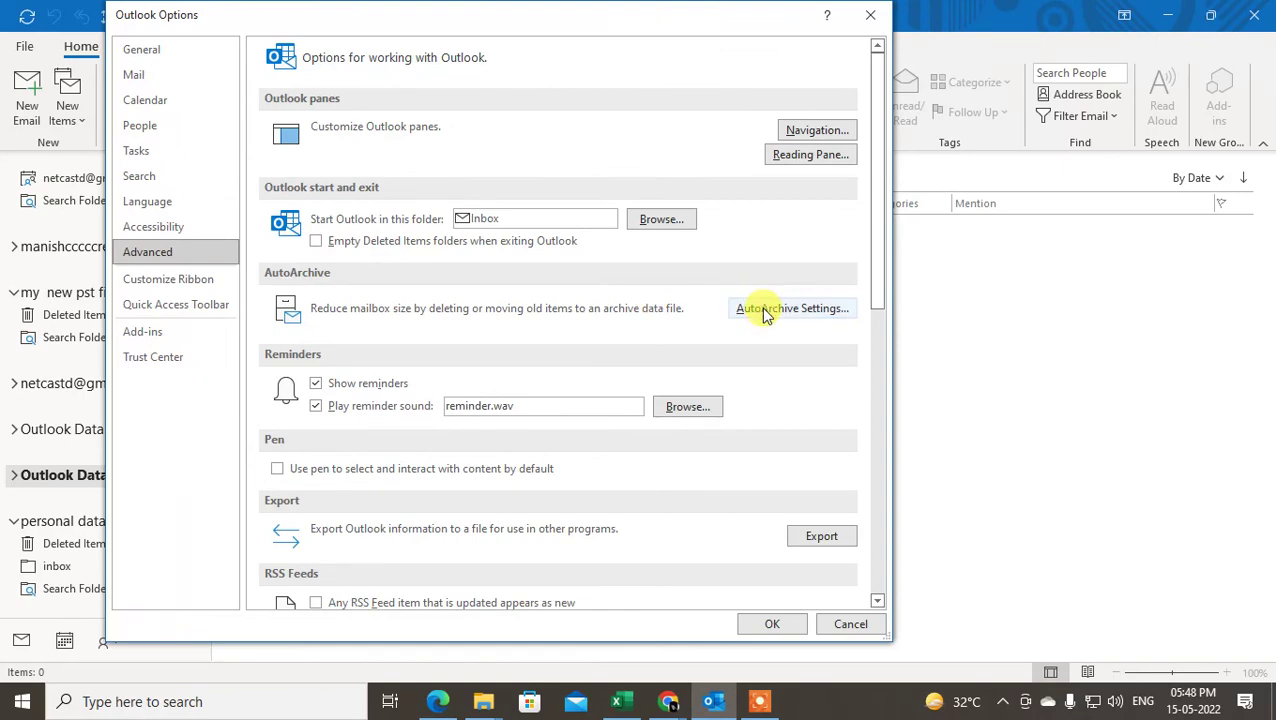
scroll(762, 330, "down", 10)
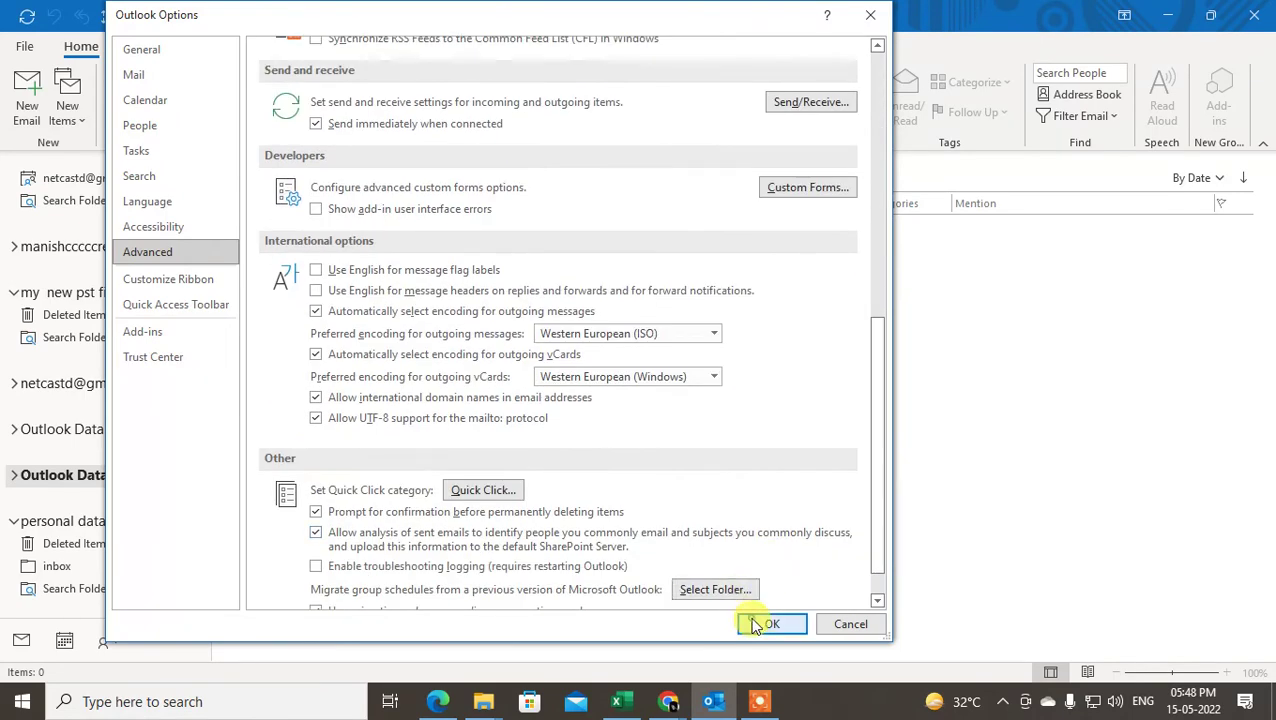
left_click(768, 624)
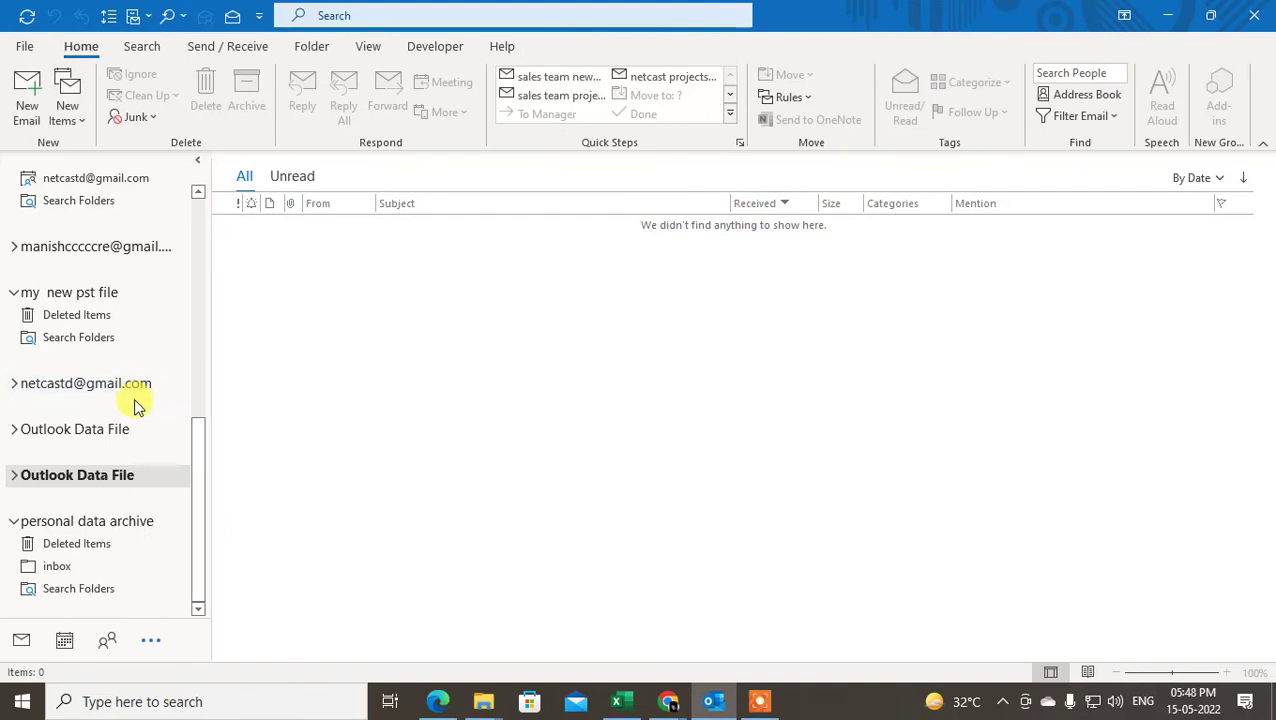
Step: Scroll the folder pane to the top, expand Inbox and collapse the first account
scroll(157, 462, "up", 2)
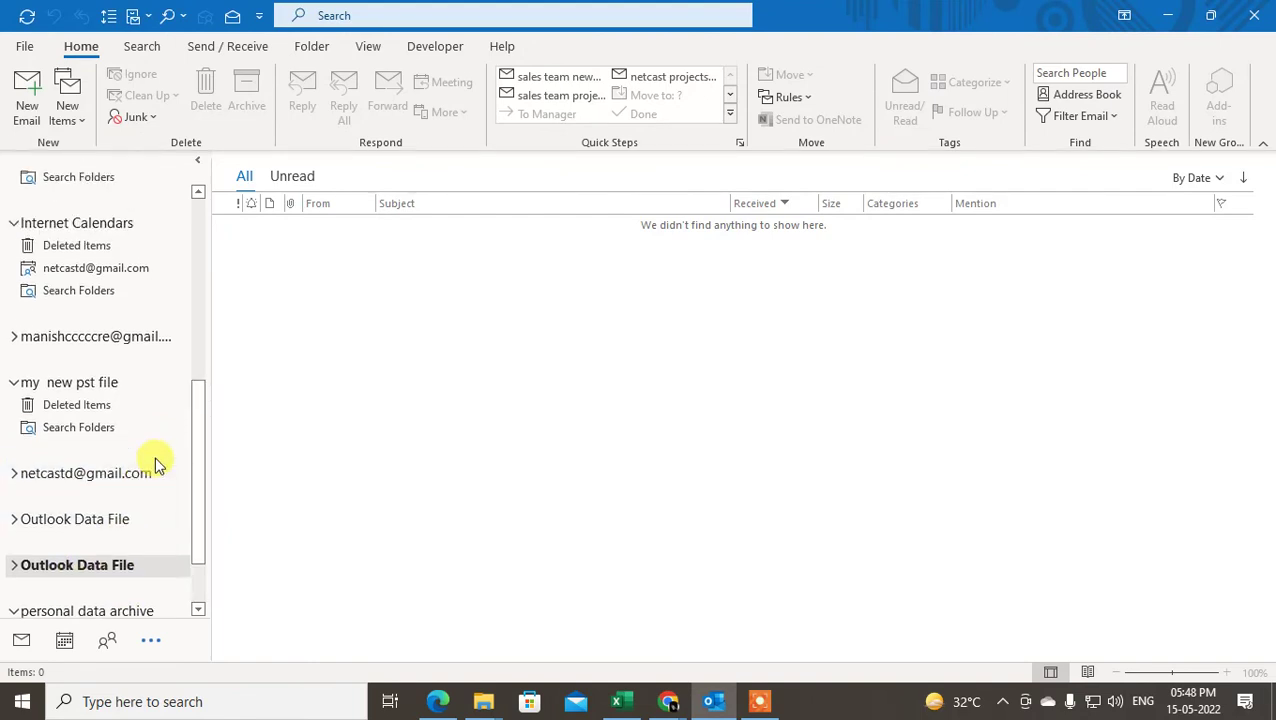
scroll(157, 462, "up", 8)
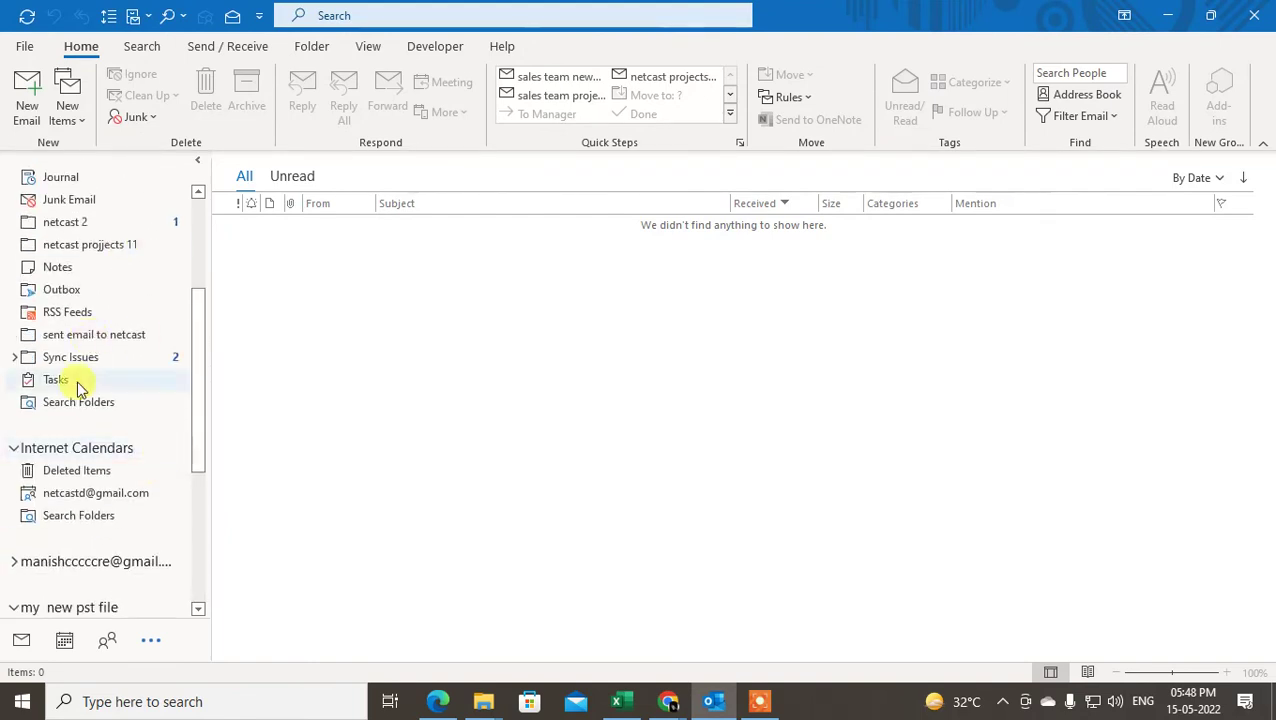
left_click(14, 212)
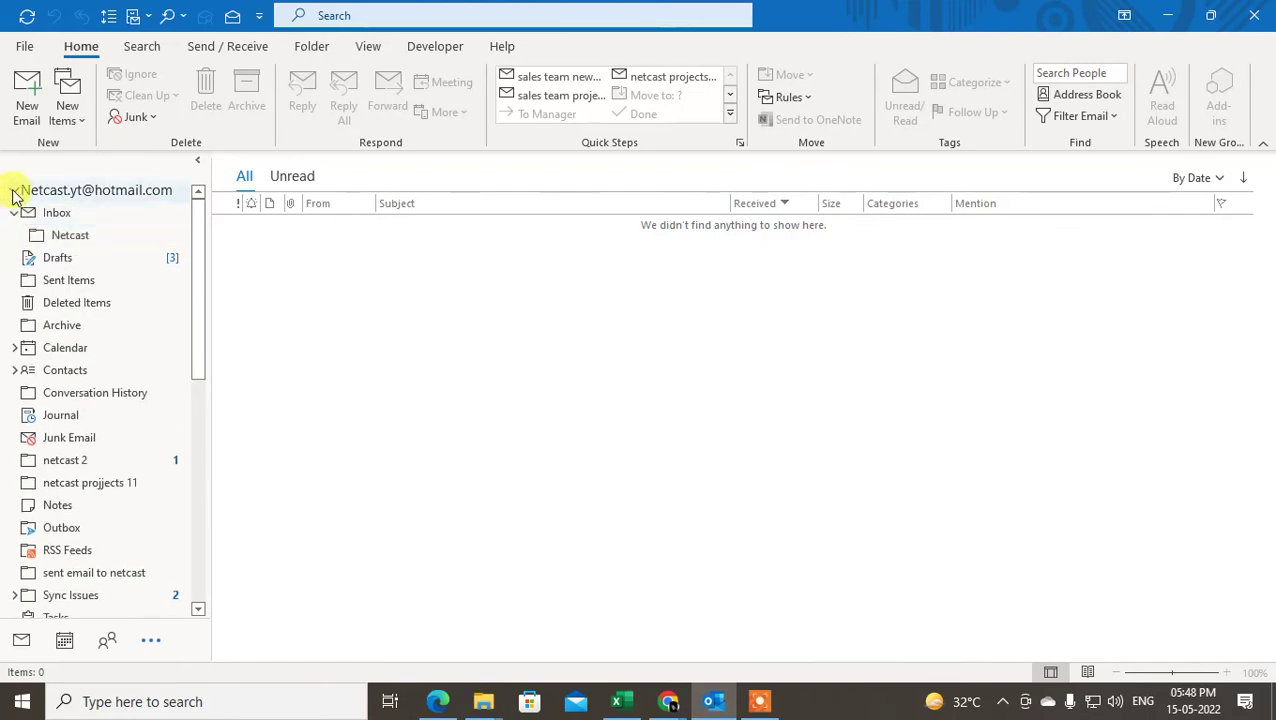
left_click(14, 192)
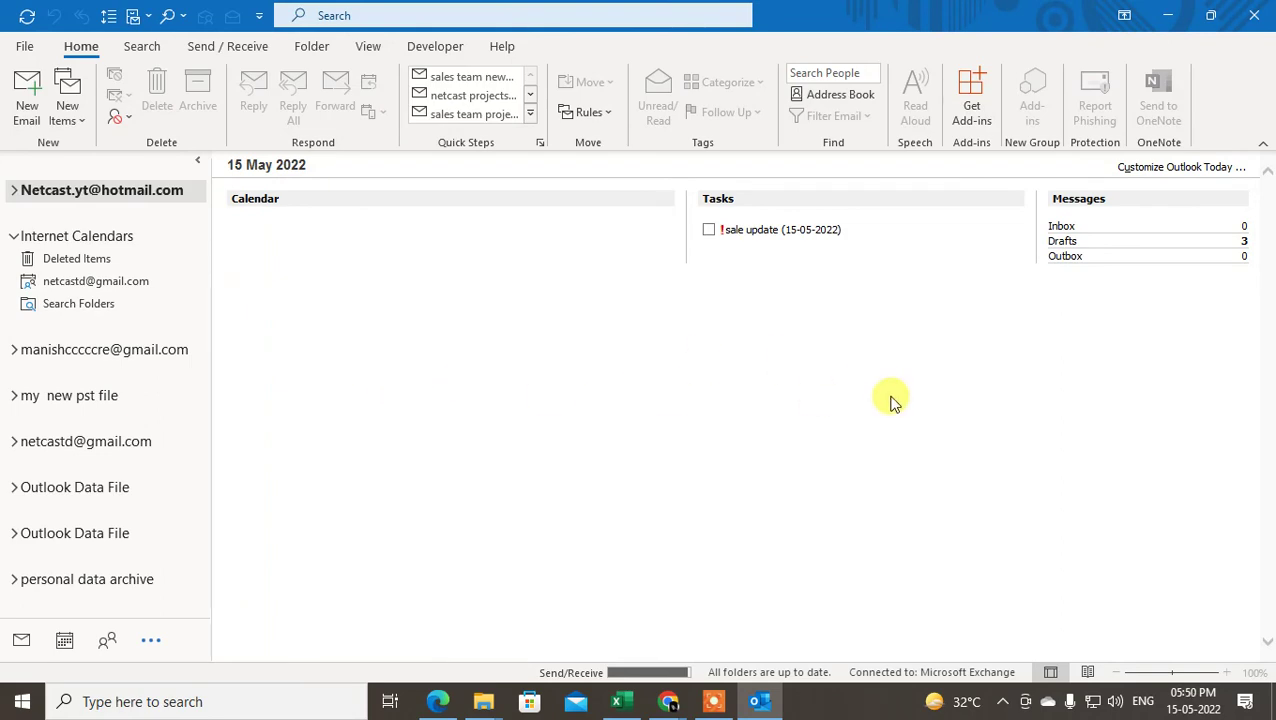
Step: Minimise Outlook with Windows+D to reveal the desktop
key("super+d")
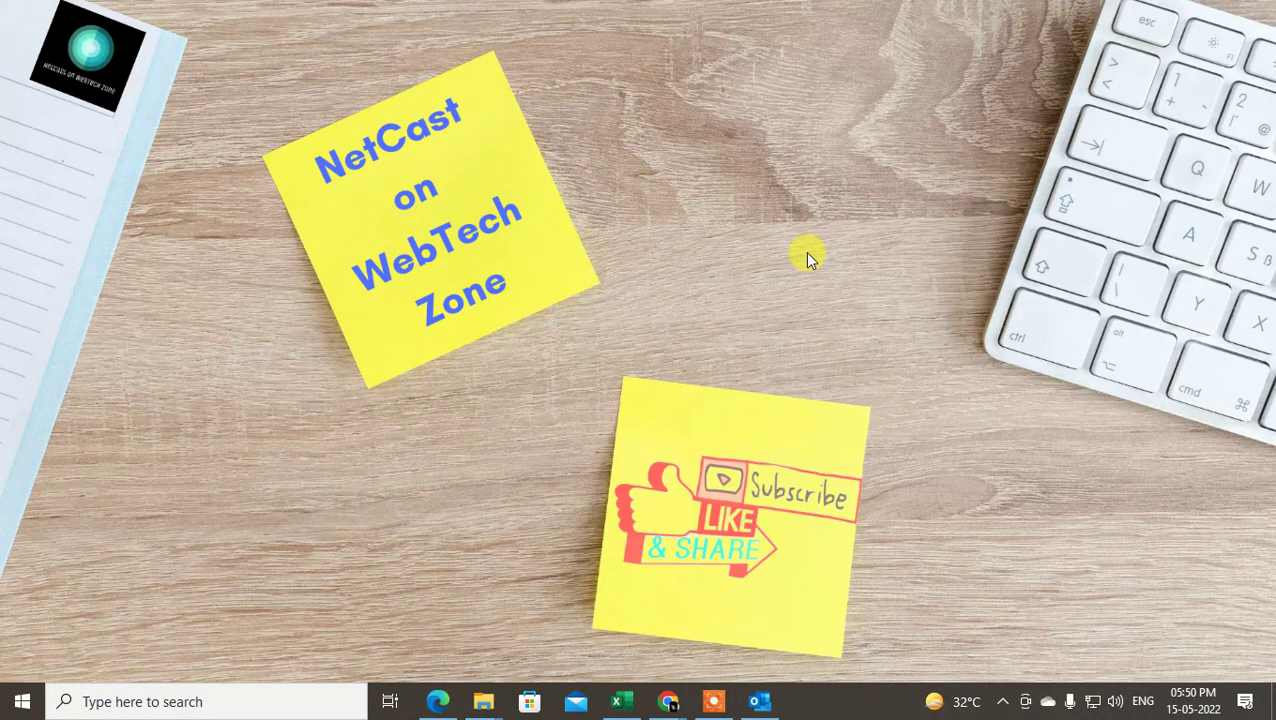